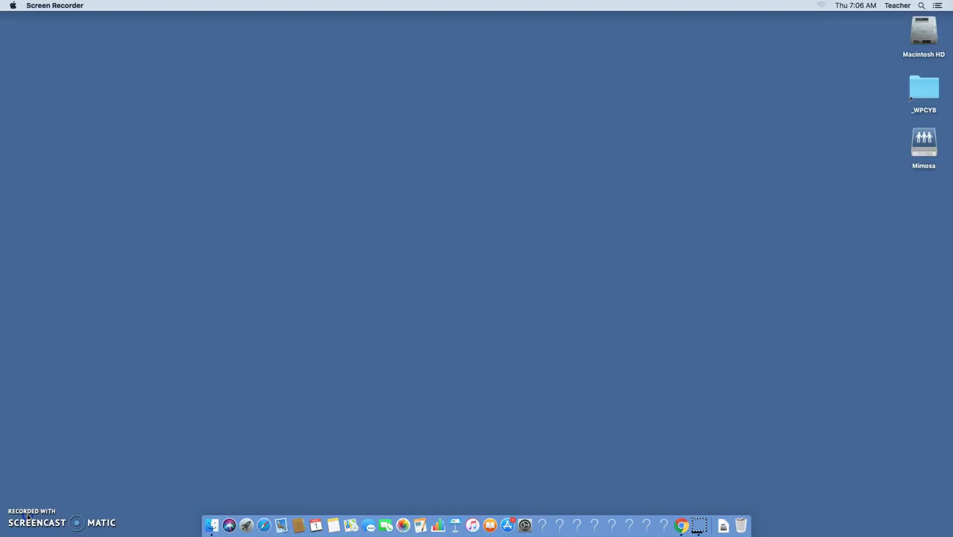
Step: Connect to the Mimosa server, replacing the login name with the student's login and entering the password
left_click(928, 147)
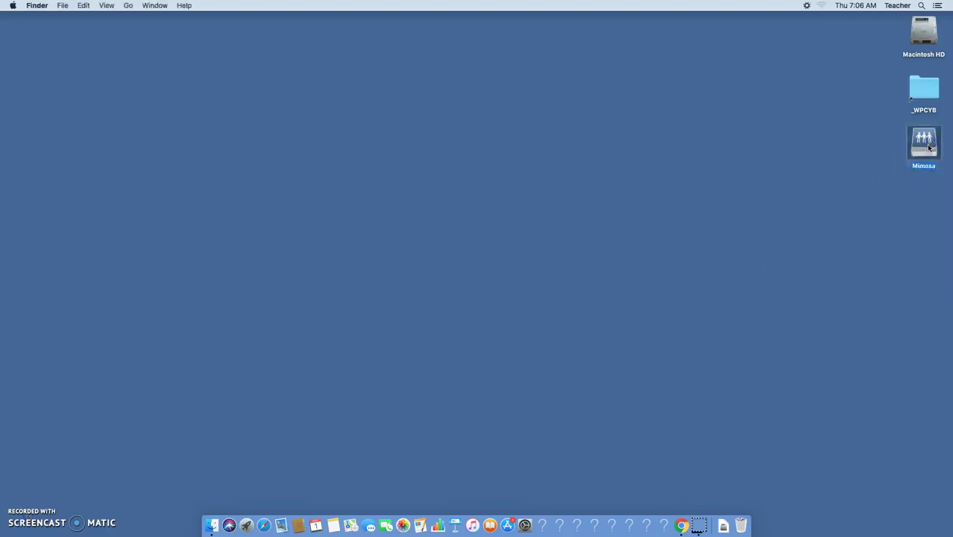
left_click(556, 196)
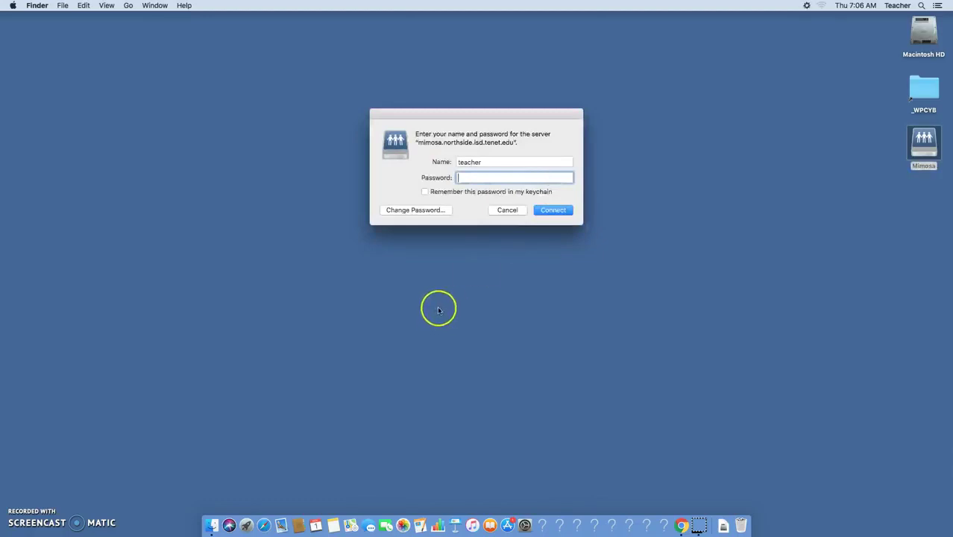
left_click(500, 162)
double_click(500, 161)
type("jstudent001")
key("Tab")
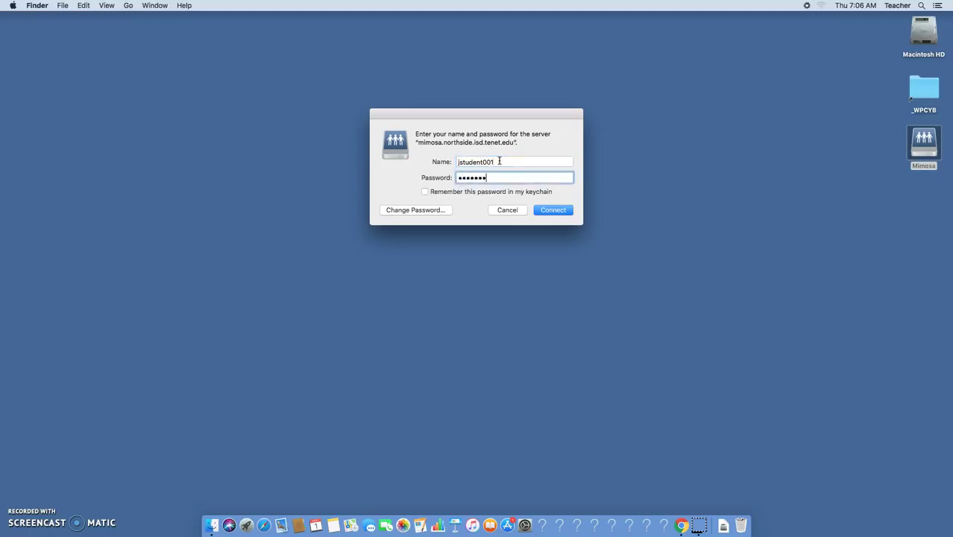
left_click(555, 212)
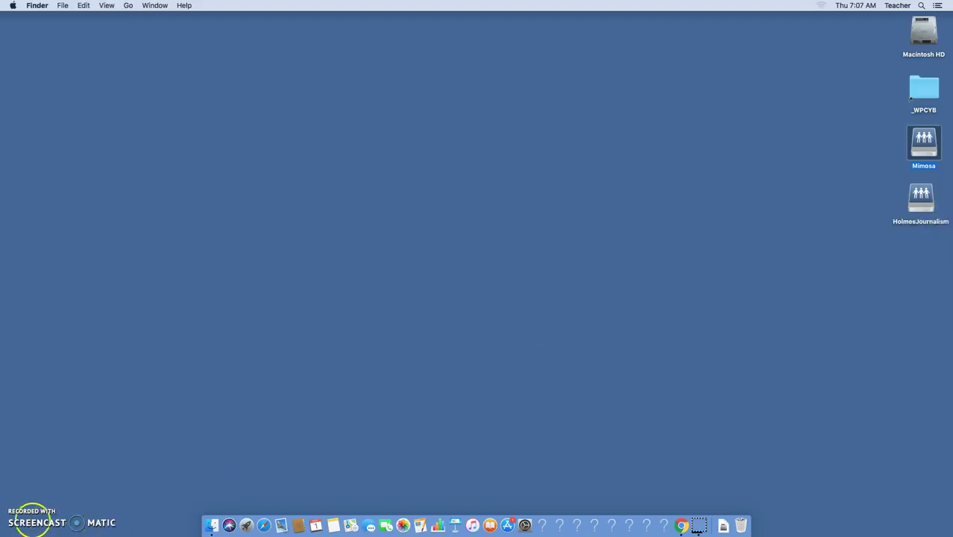
Step: Open Launchpad from the Dock to show all installed applications
left_click(30, 519)
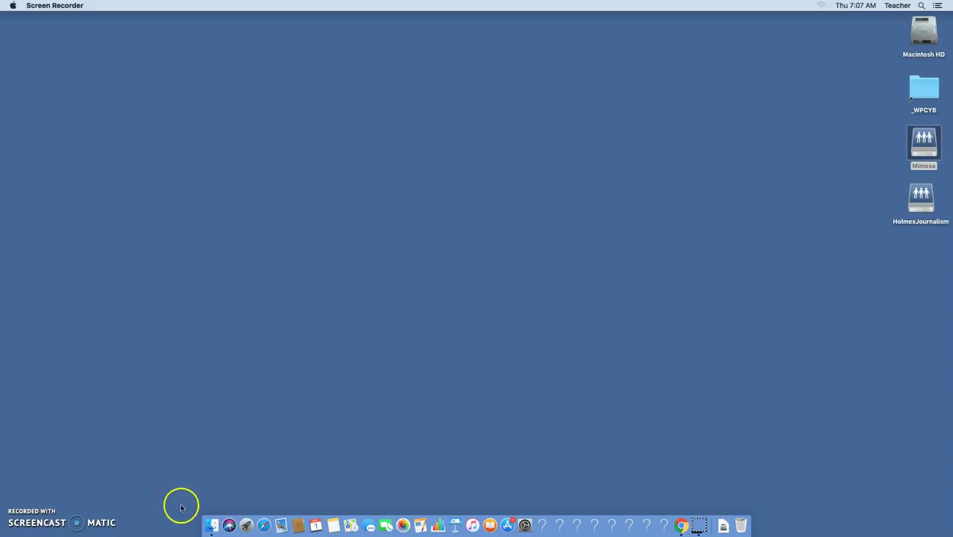
Step: Launch Google Chrome from Launchpad
left_click(249, 527)
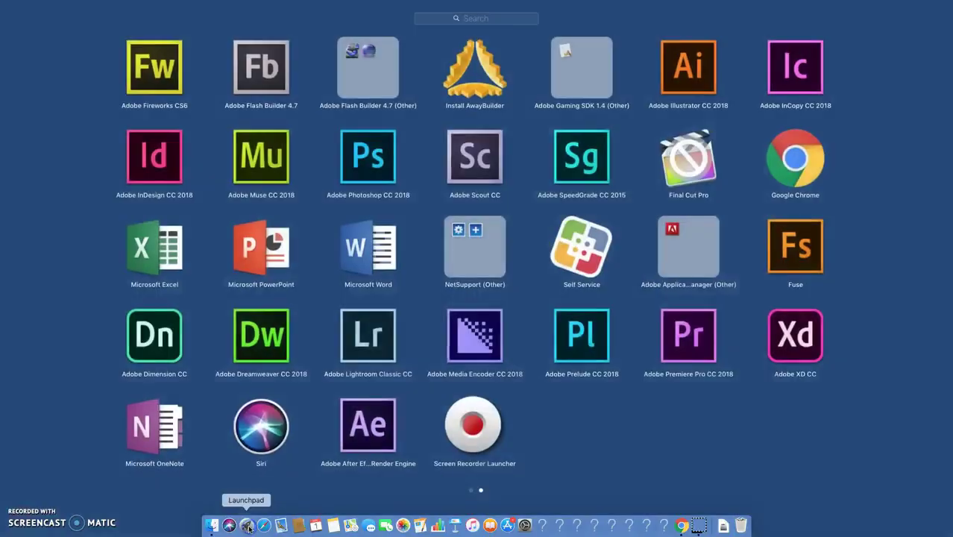
left_click(806, 173)
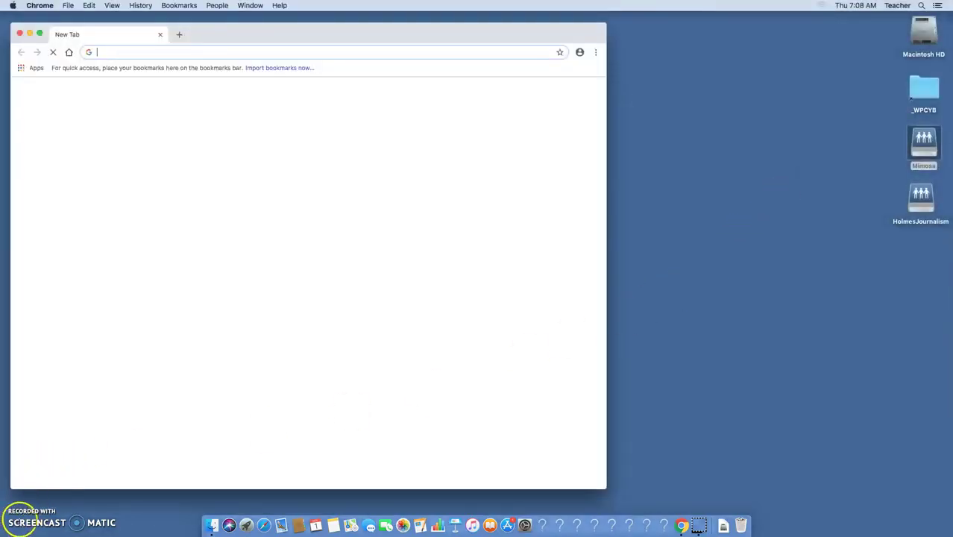
left_click(569, 91)
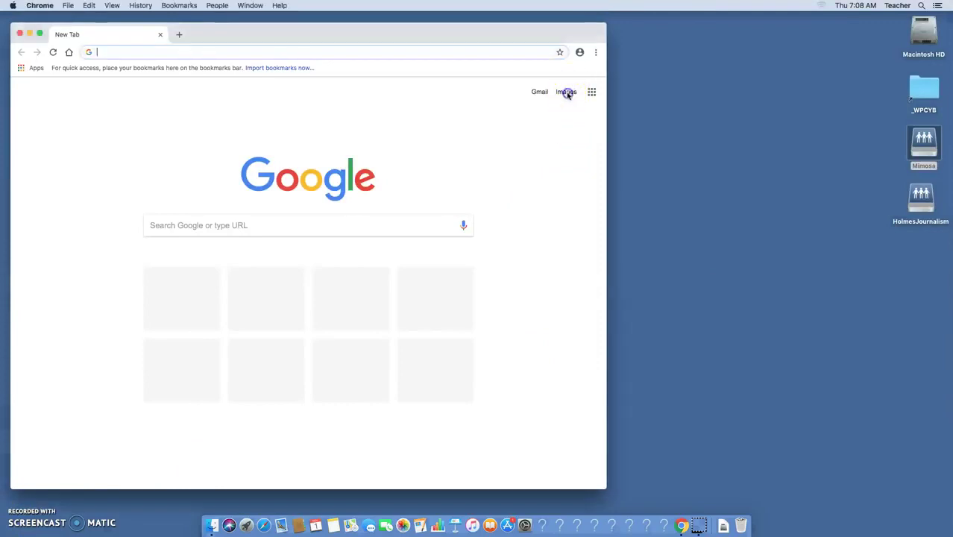
Step: Search Google Images for 'chance the rapper'
left_click(567, 93)
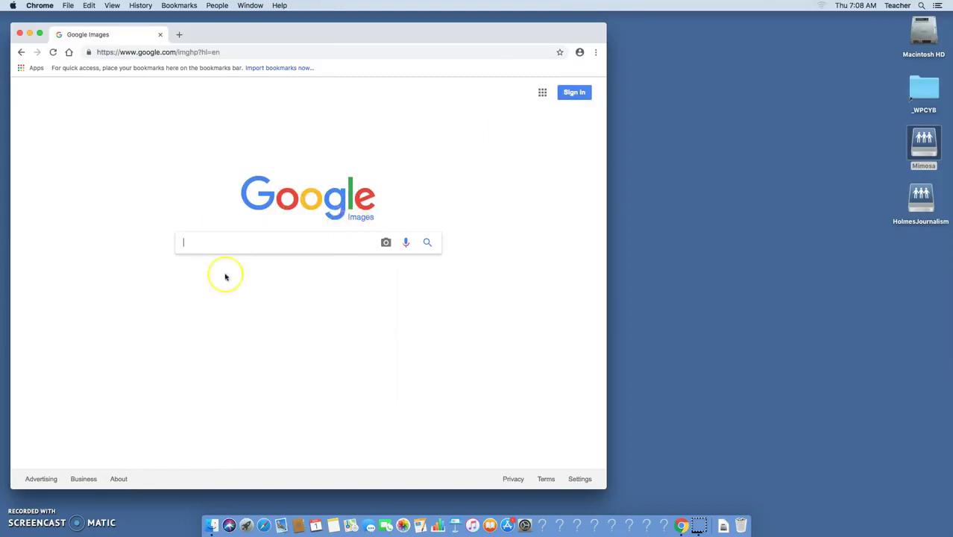
type("chnace")
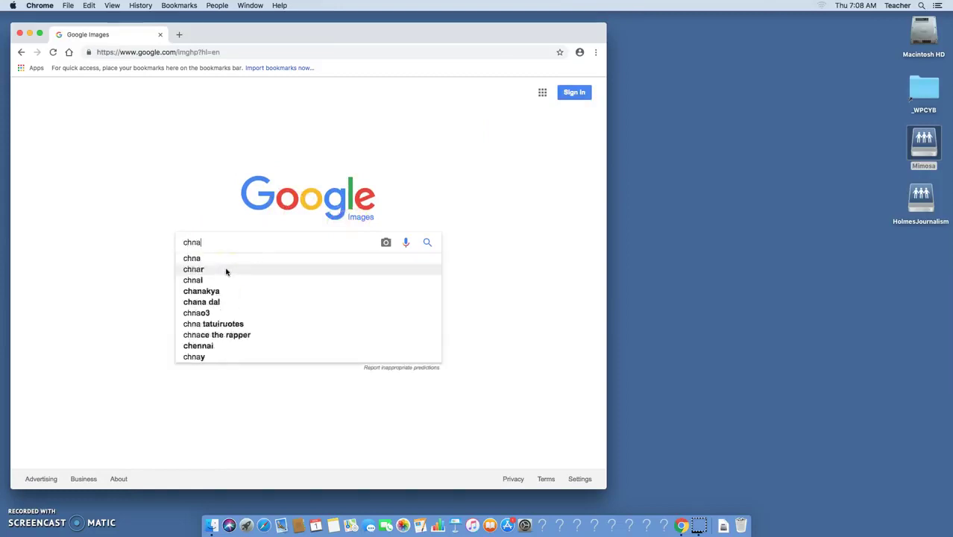
key("BackSpace")
key("BackSpace")
key("BackSpace")
key("BackSpace")
type("ance ")
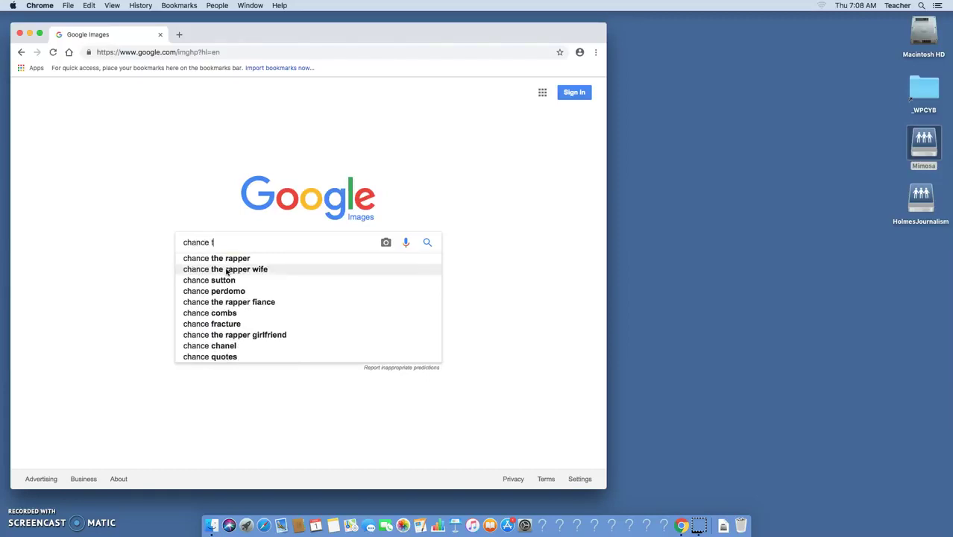
type("the rapper")
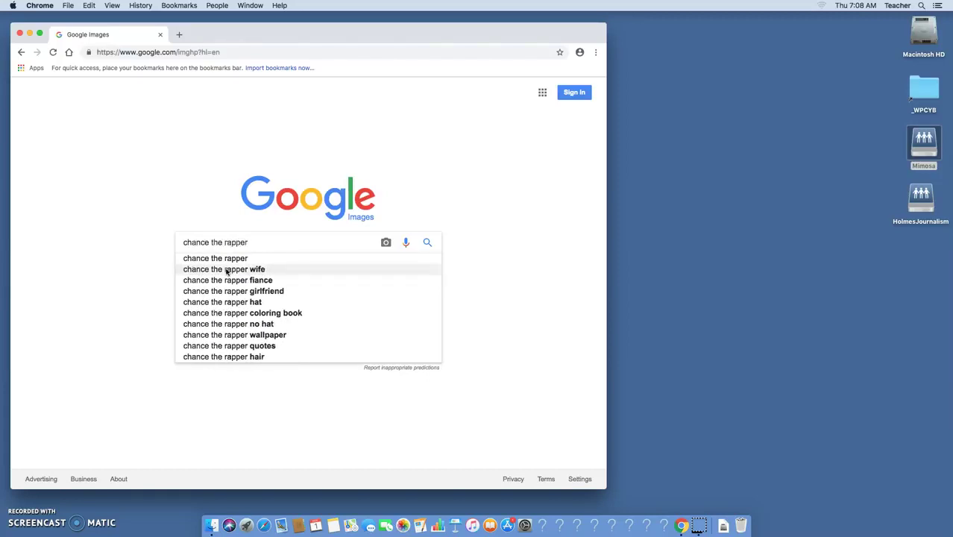
key("Return")
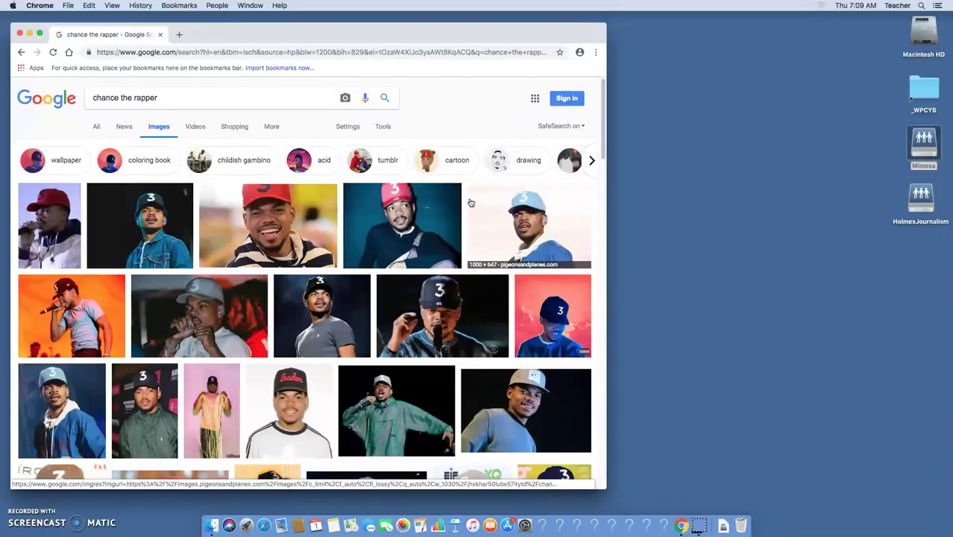
Step: Limit the 'chance the rapper' image results to Large size through the Tools filters
left_click(483, 201)
left_click(383, 129)
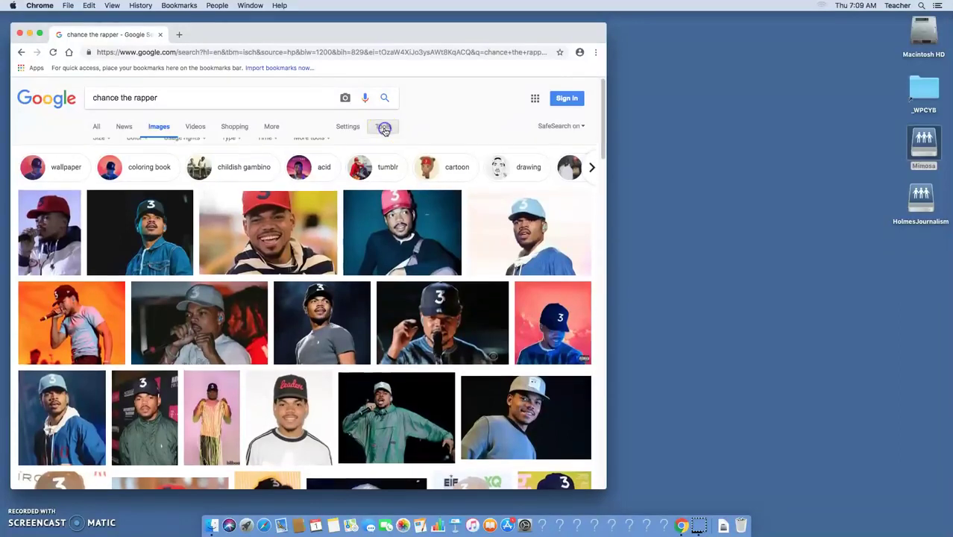
left_click(106, 147)
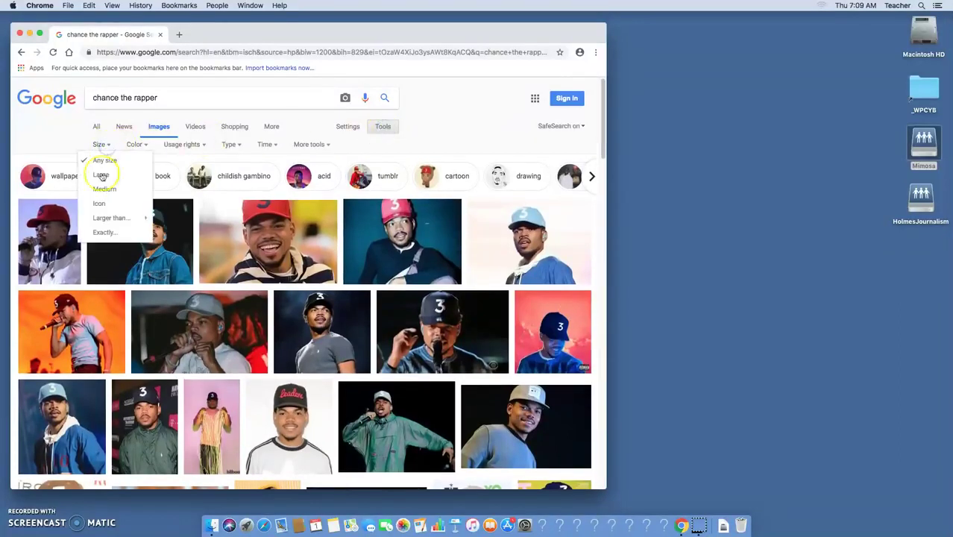
left_click(98, 176)
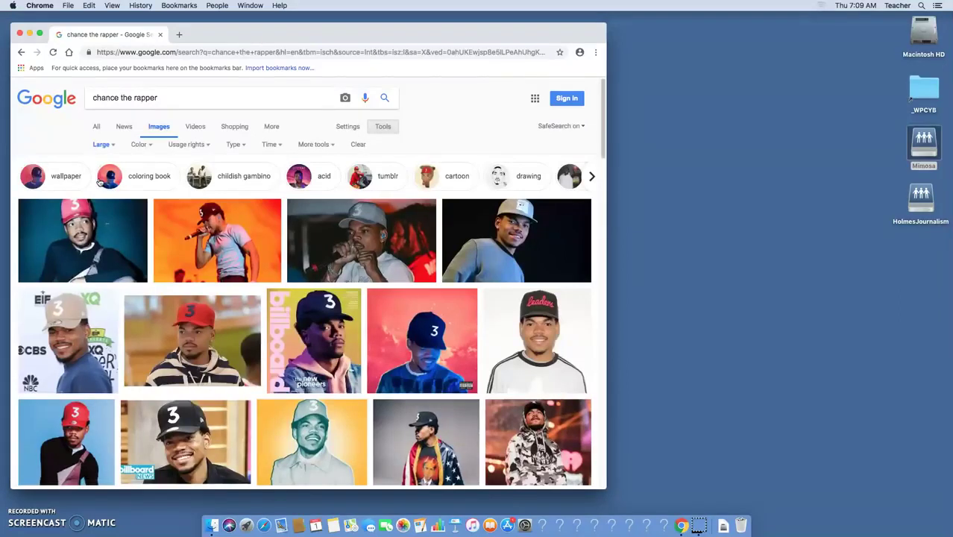
left_click(245, 404)
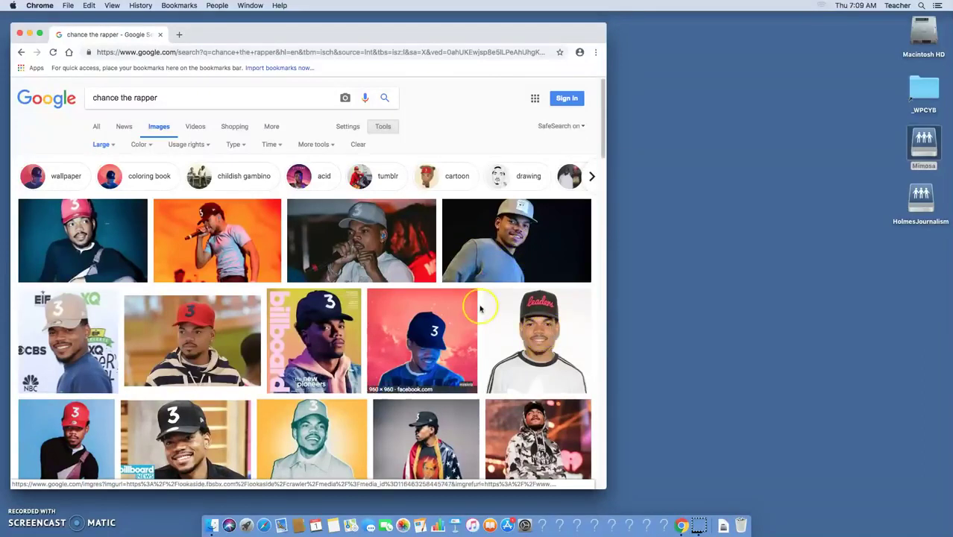
Step: Preview several candidate photos, including the Billboard News shot and the waving photo
left_click(522, 246)
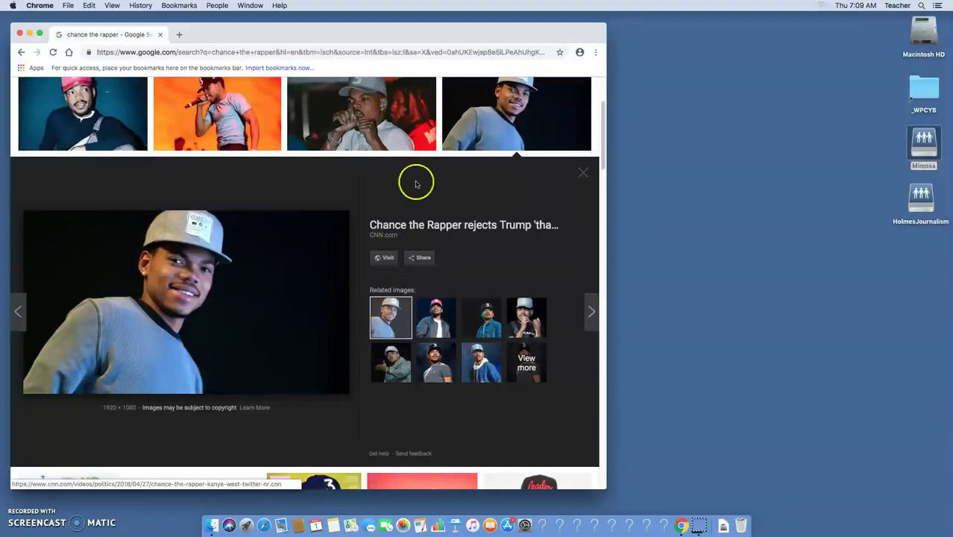
left_click(415, 145)
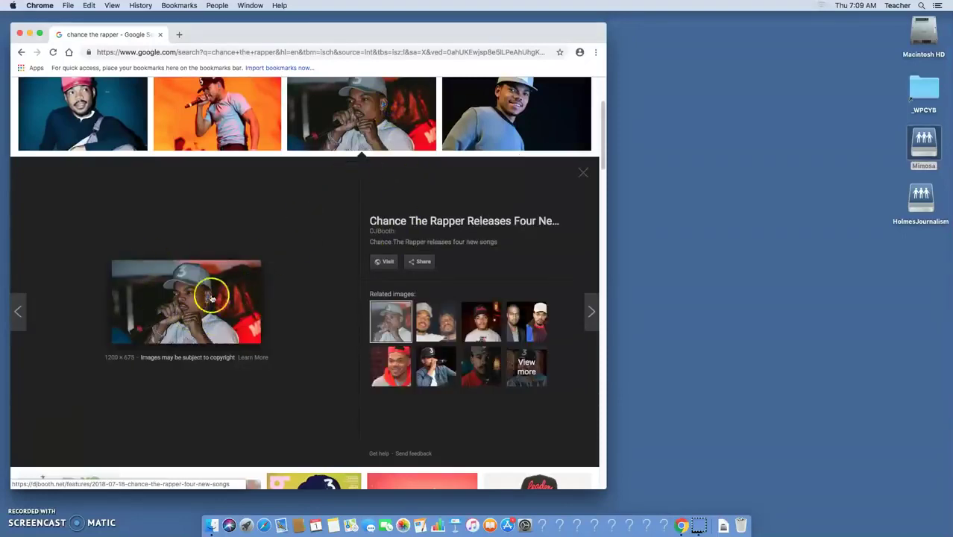
scroll(604, 159, "up", 2)
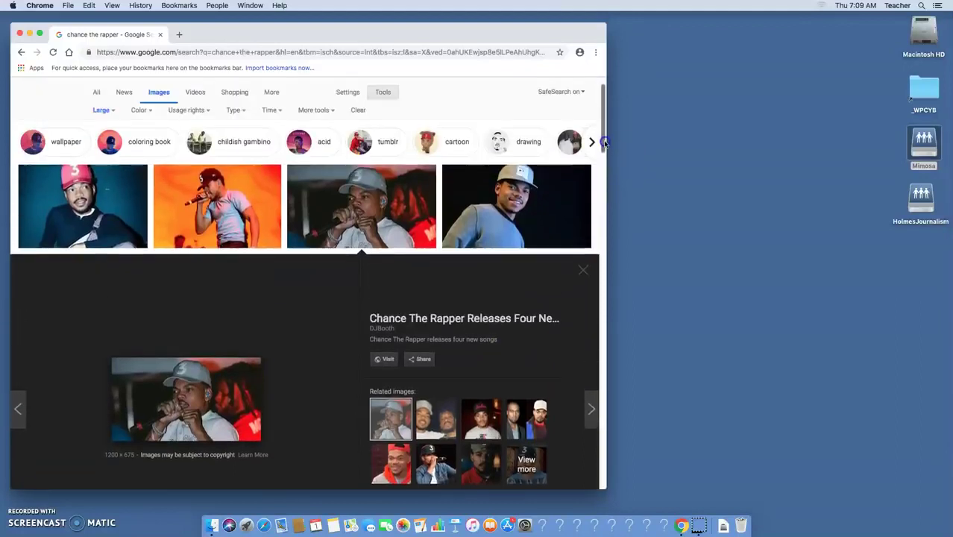
scroll(452, 312, "down", 5)
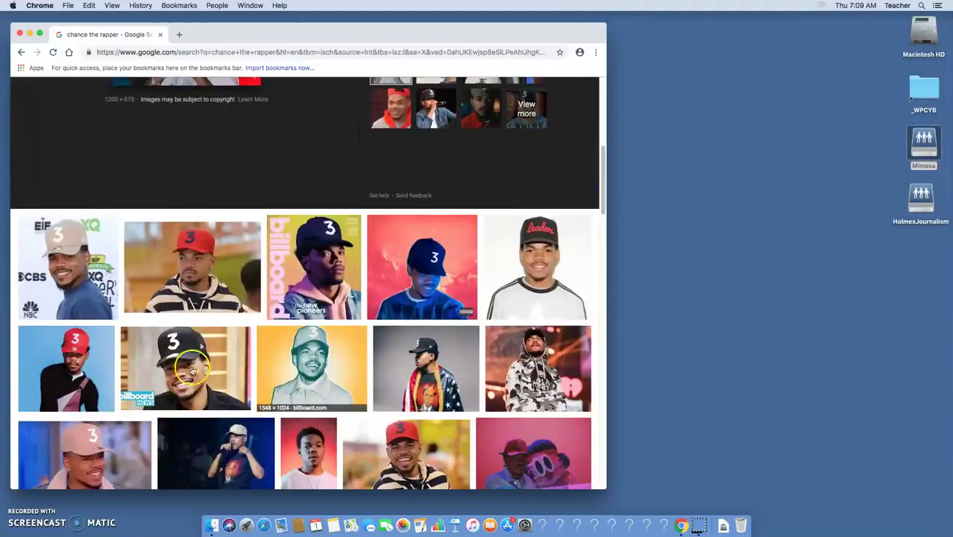
left_click(168, 367)
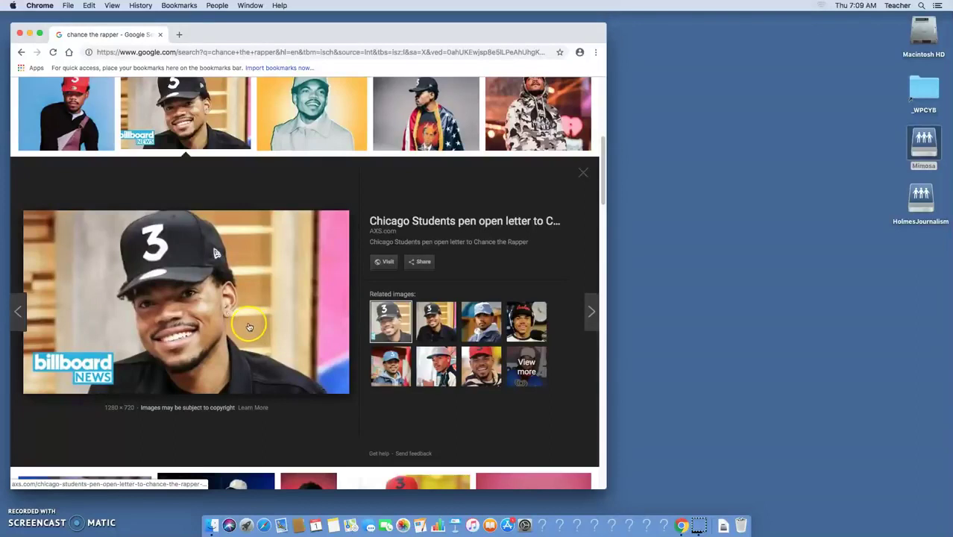
left_click_drag(604, 199, 590, 261)
left_click(213, 258)
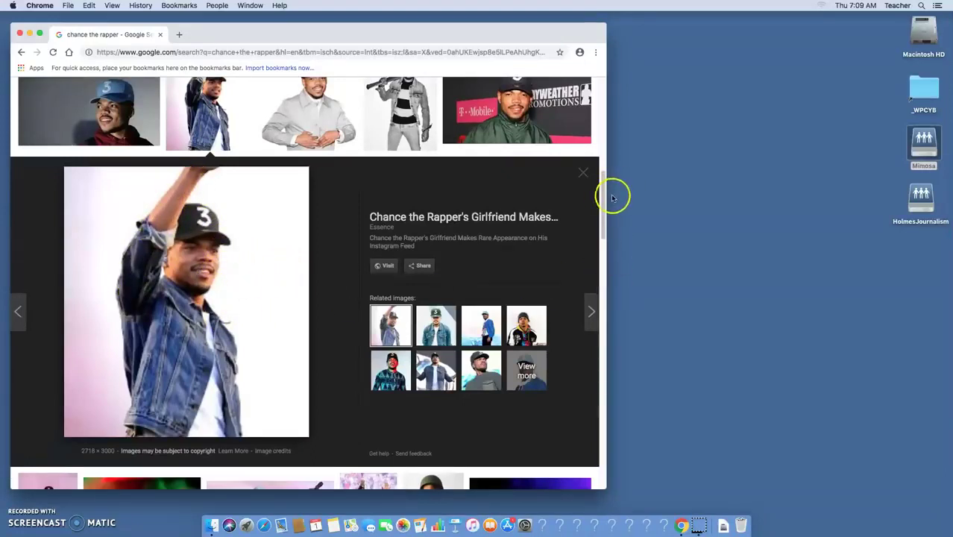
left_click_drag(604, 201, 604, 123)
Step: Drag the enlarged orange concert photo out of Chrome onto the desktop
left_click(226, 111)
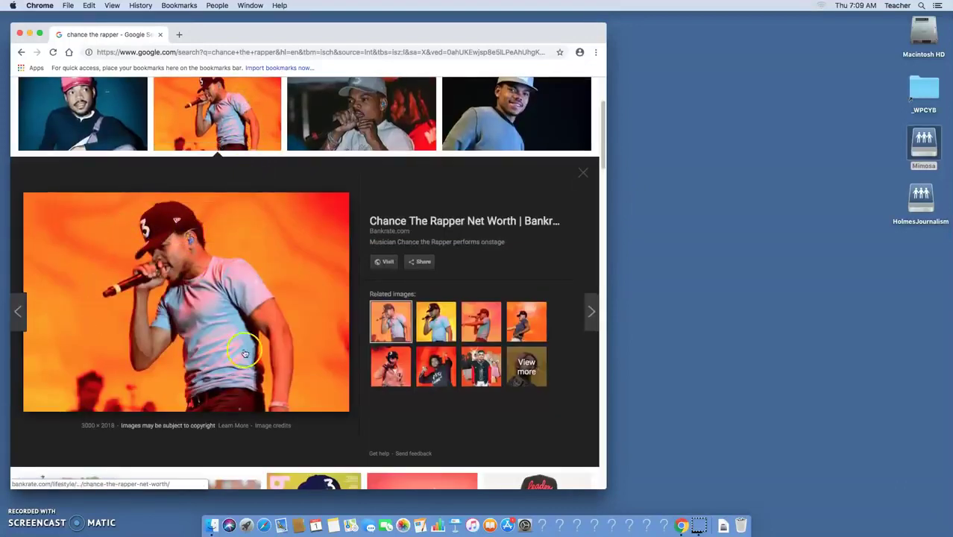
left_click_drag(238, 34, 394, 59)
left_click_drag(364, 331, 360, 422)
scroll(361, 421, "down", 3)
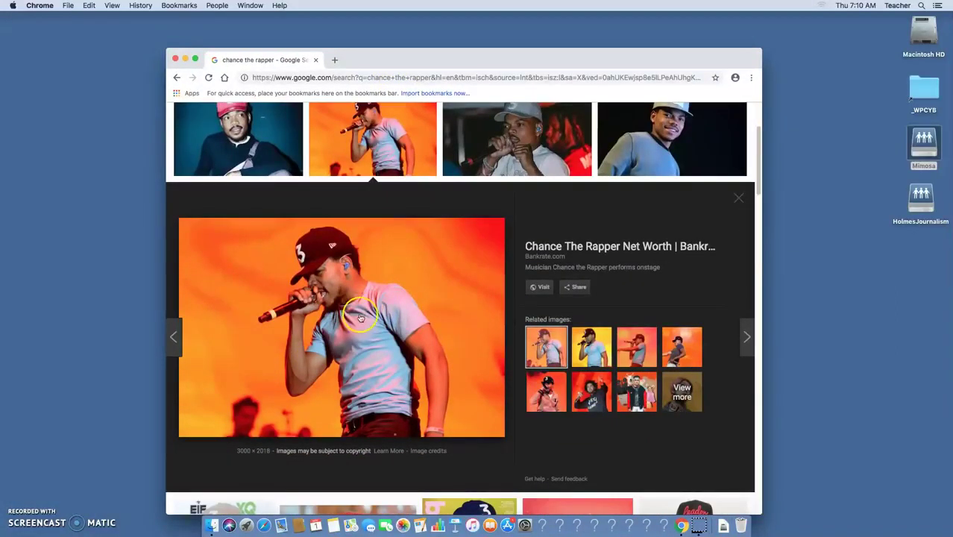
left_click_drag(370, 319, 82, 291)
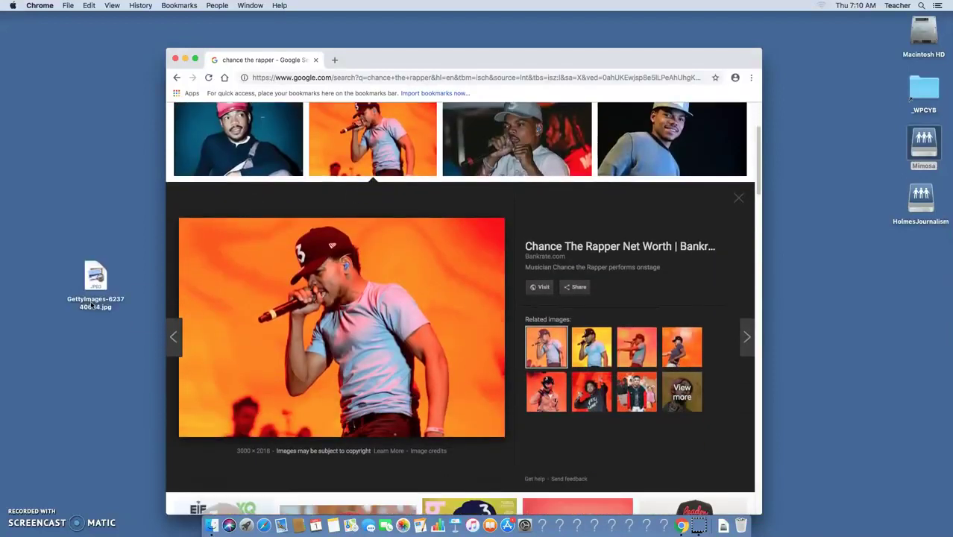
Step: Finish saving the photo to the desktop and close the Chrome window
left_click(92, 297)
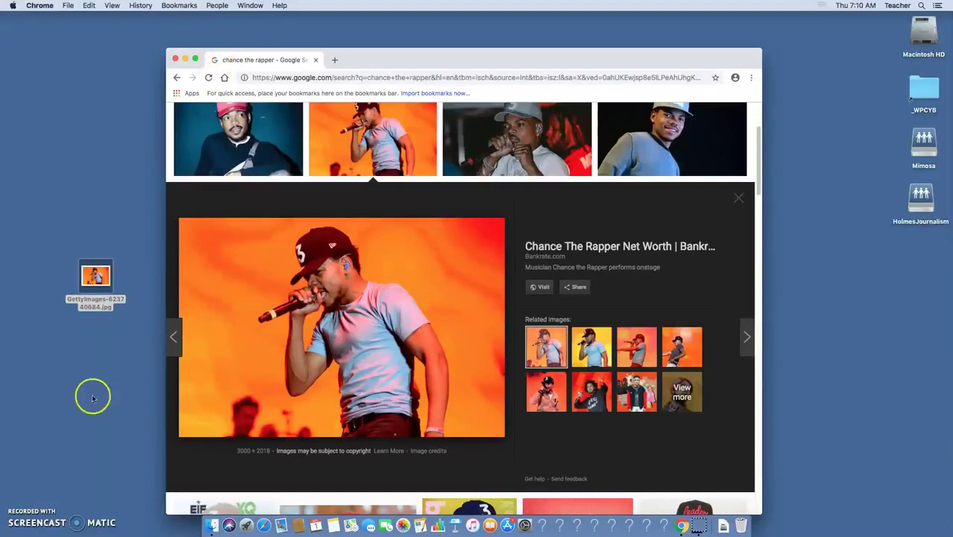
left_click(13, 504)
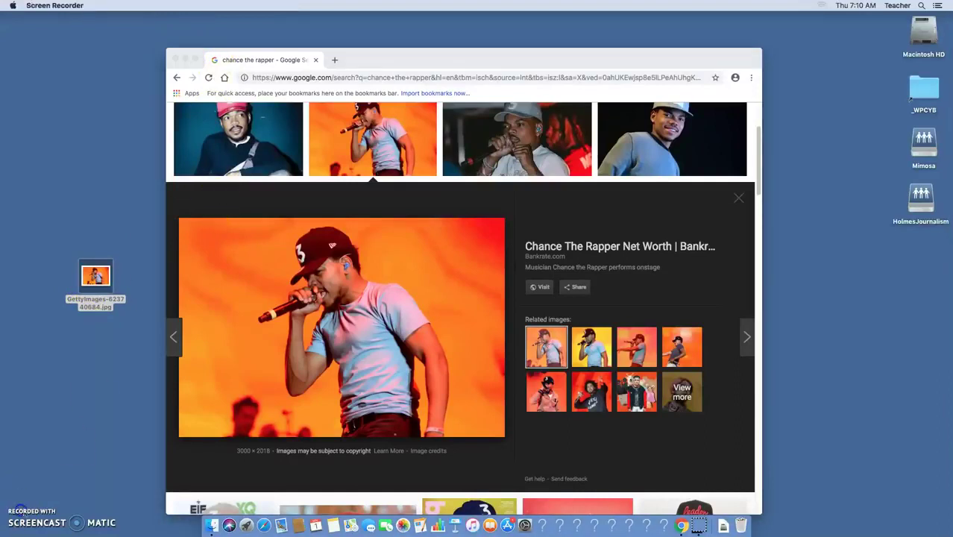
left_click(176, 60)
Step: Move the GettyImages-623740684.jpg icon beneath the HolmesJournalism drive on the right
left_click(190, 161)
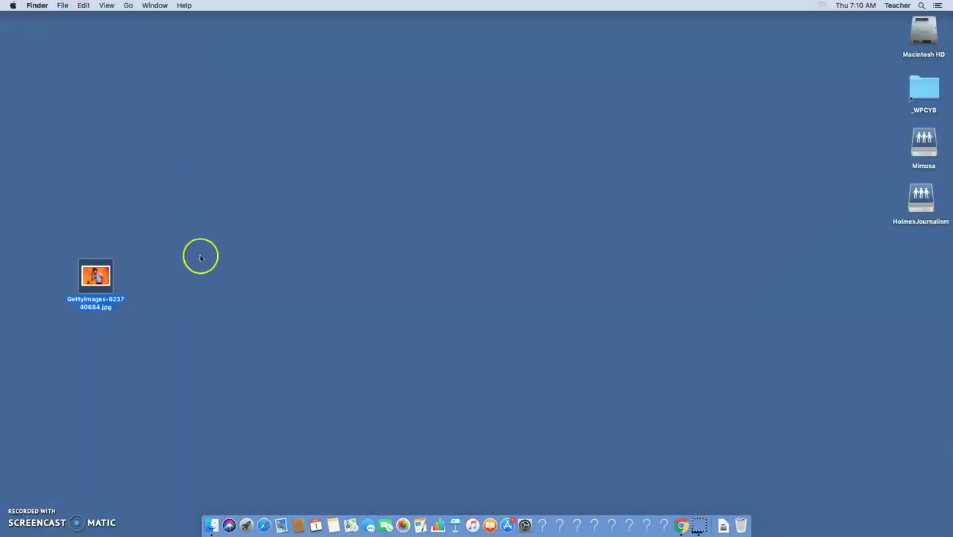
left_click_drag(100, 275, 918, 254)
left_click(870, 297)
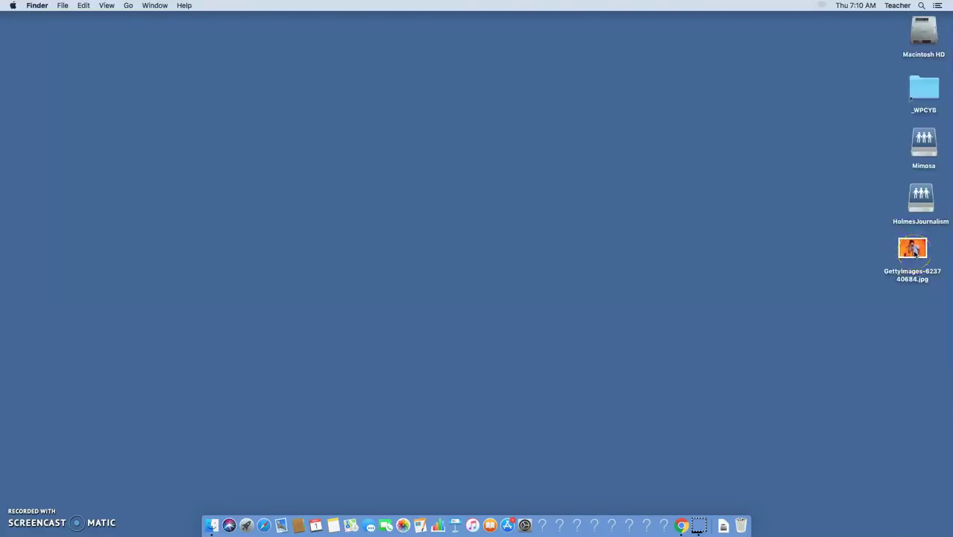
double_click(915, 254)
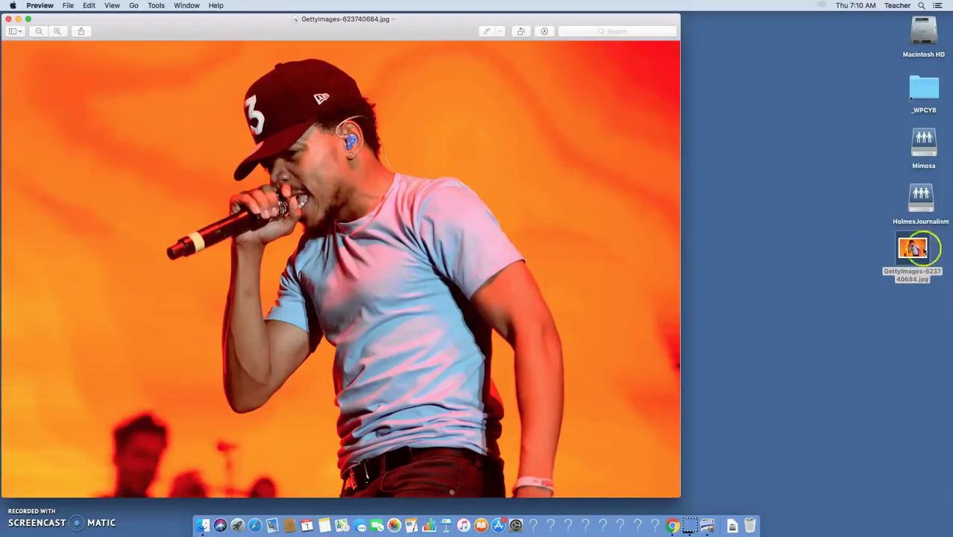
left_click_drag(737, 139, 871, 228)
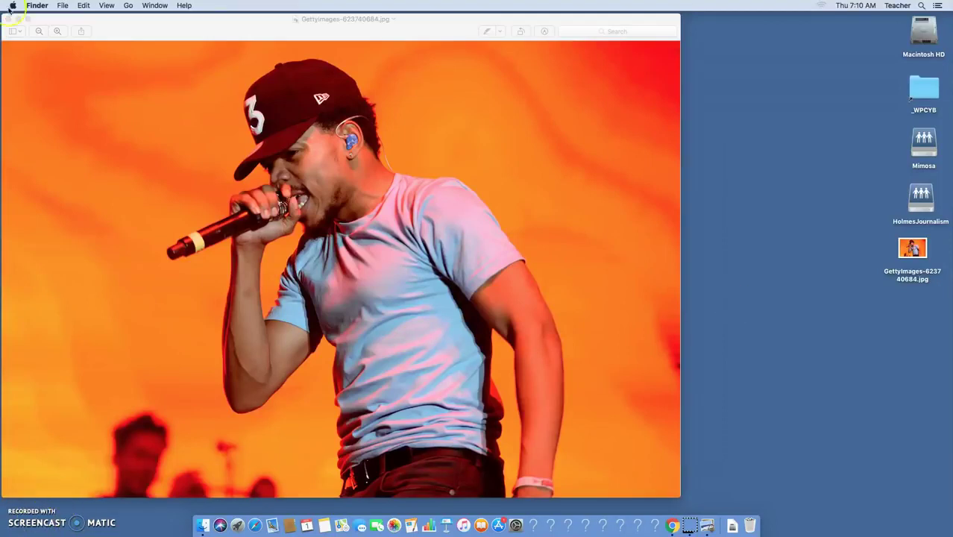
left_click(117, 29)
left_click(8, 21)
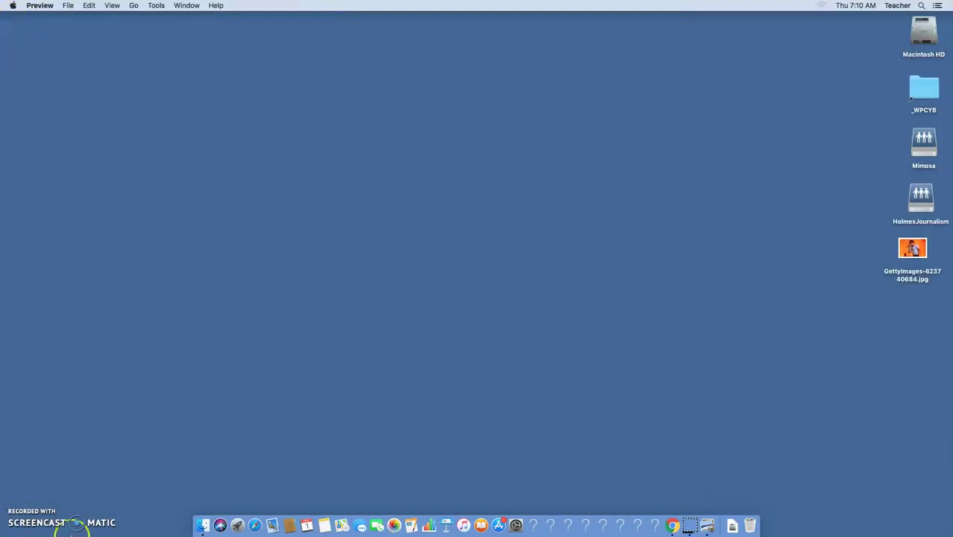
Step: Launch Adobe Photoshop CC 2018 from the second page of Launchpad
left_click(237, 526)
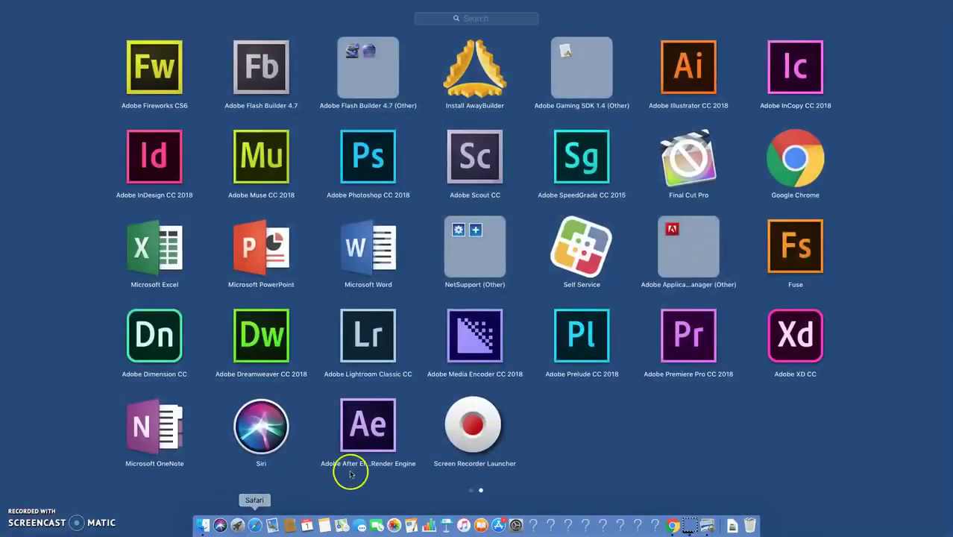
scroll(489, 407, "left", 3)
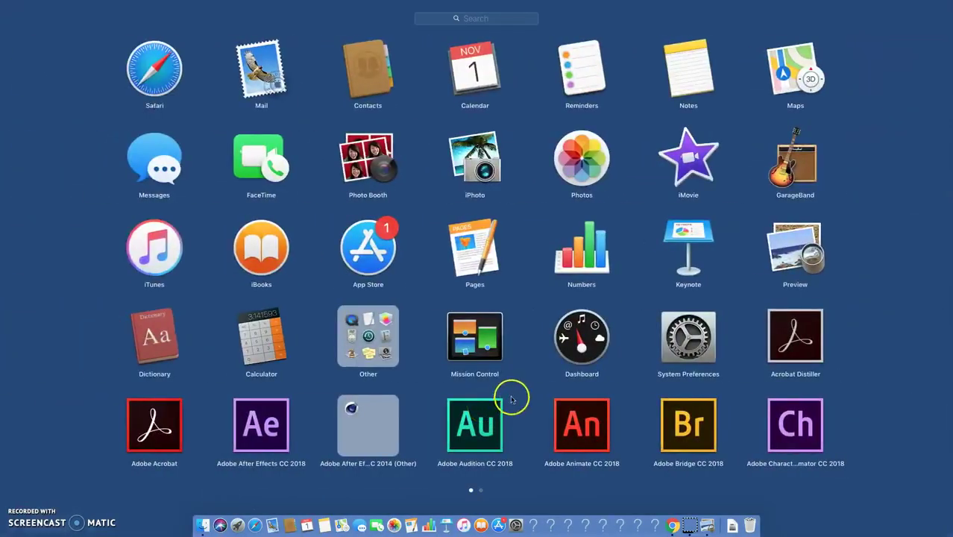
scroll(498, 343, "right", 3)
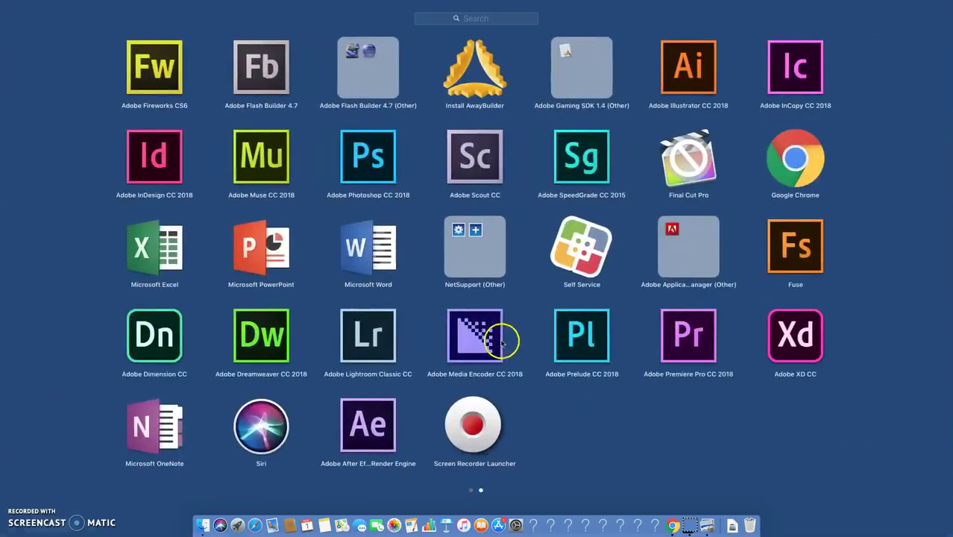
left_click(375, 171)
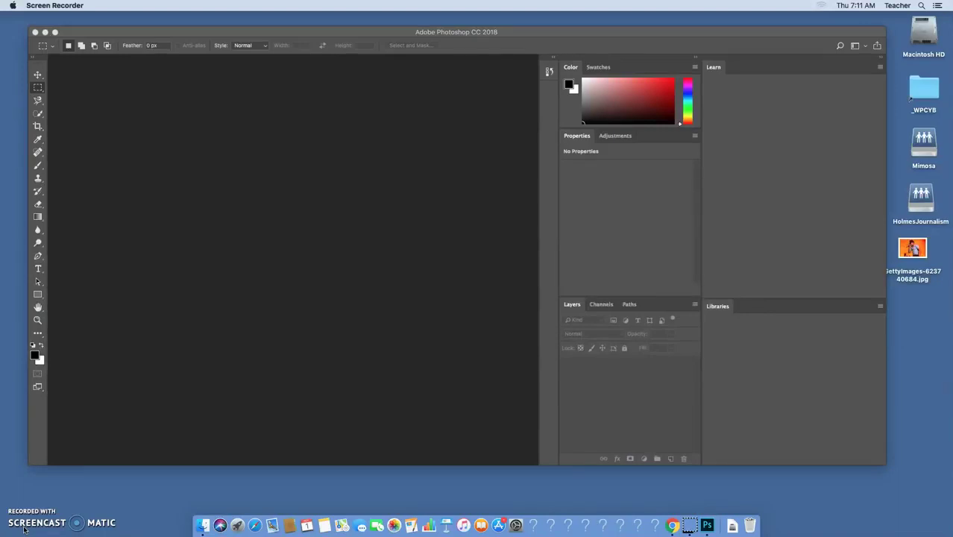
Step: Bring up Photoshop's File > Open dialog and move it up and left
left_click(270, 32)
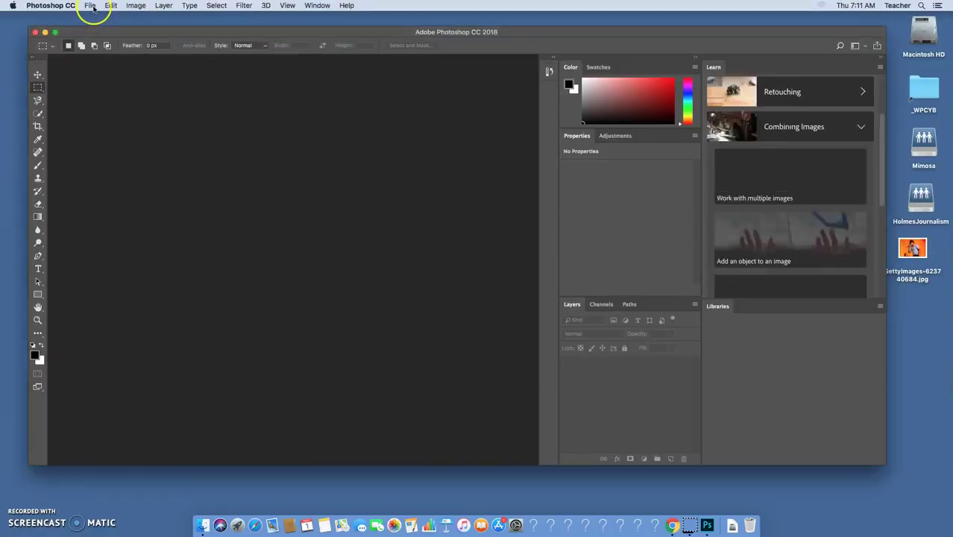
left_click(90, 6)
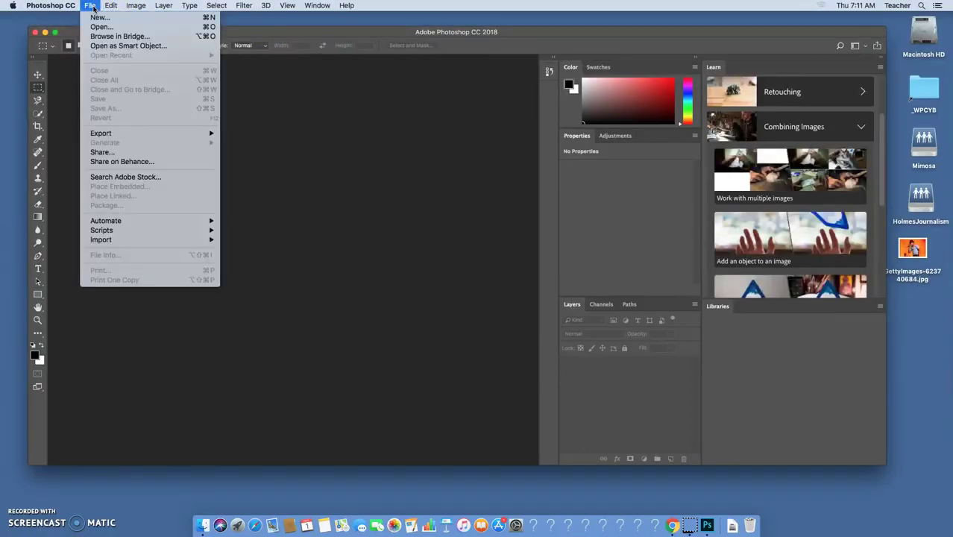
left_click(101, 27)
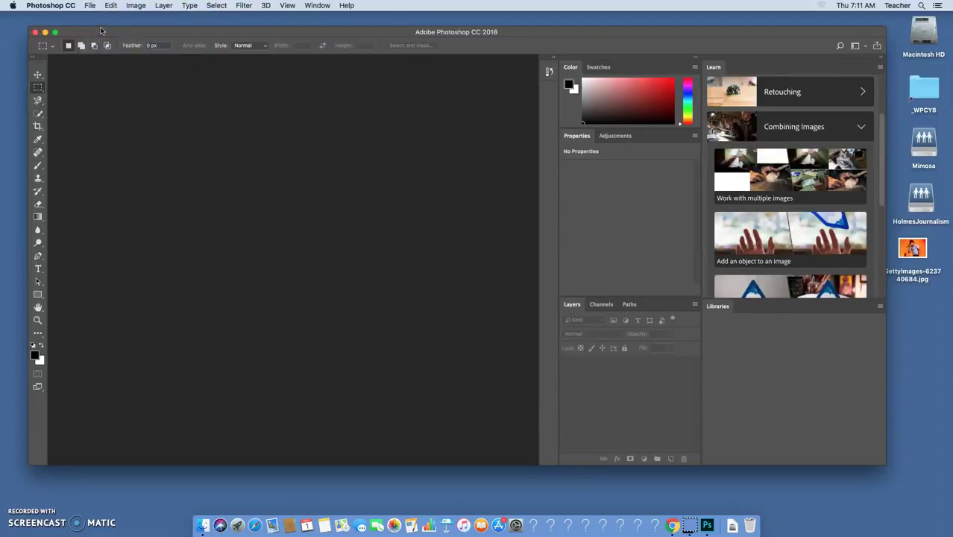
left_click(100, 28)
left_click(476, 39)
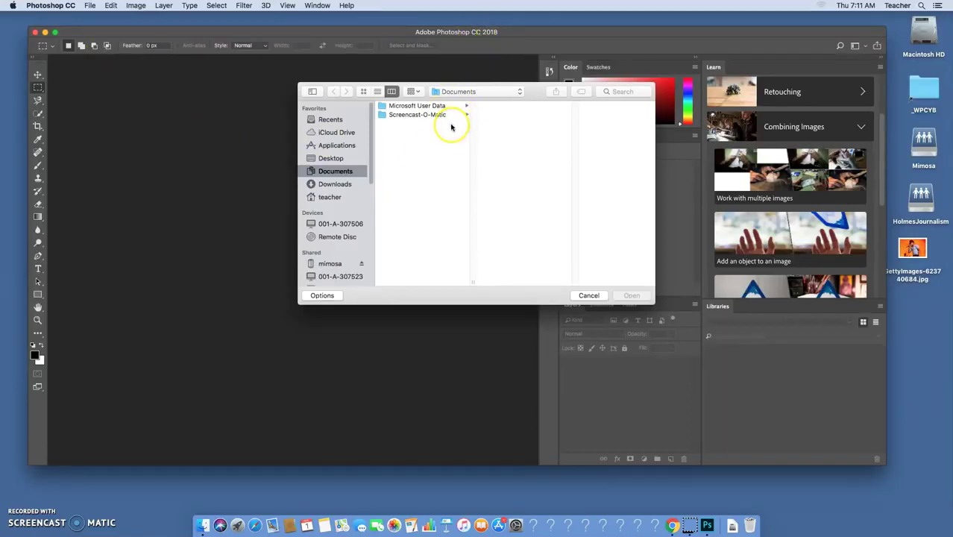
left_click_drag(516, 88, 480, 70)
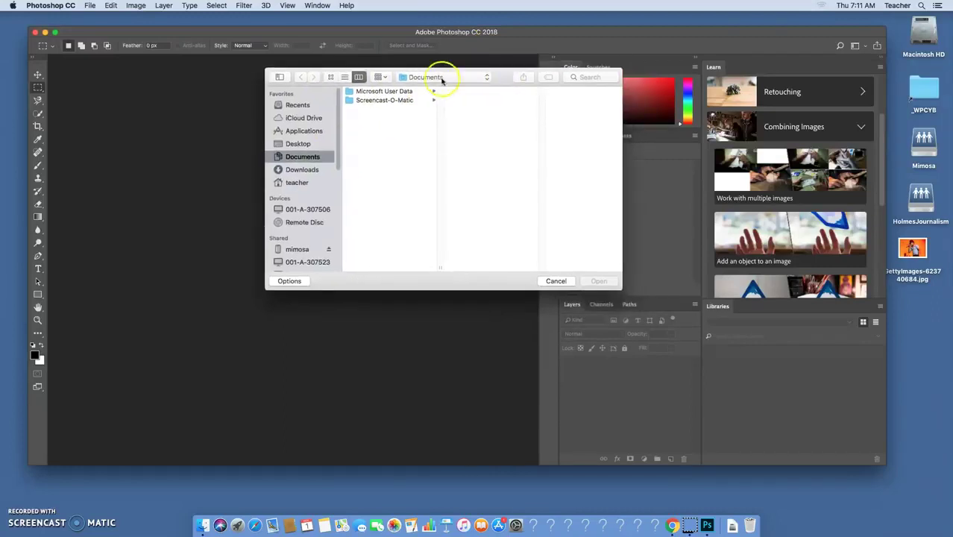
Step: Try the Open dialog's list, column and icon views and its location menu
left_click(344, 77)
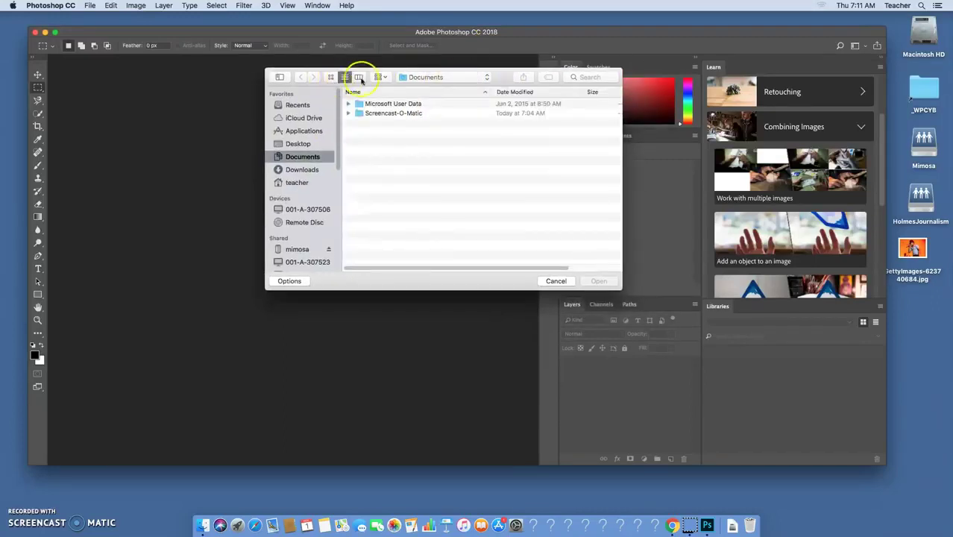
left_click(359, 77)
left_click(333, 77)
left_click(344, 76)
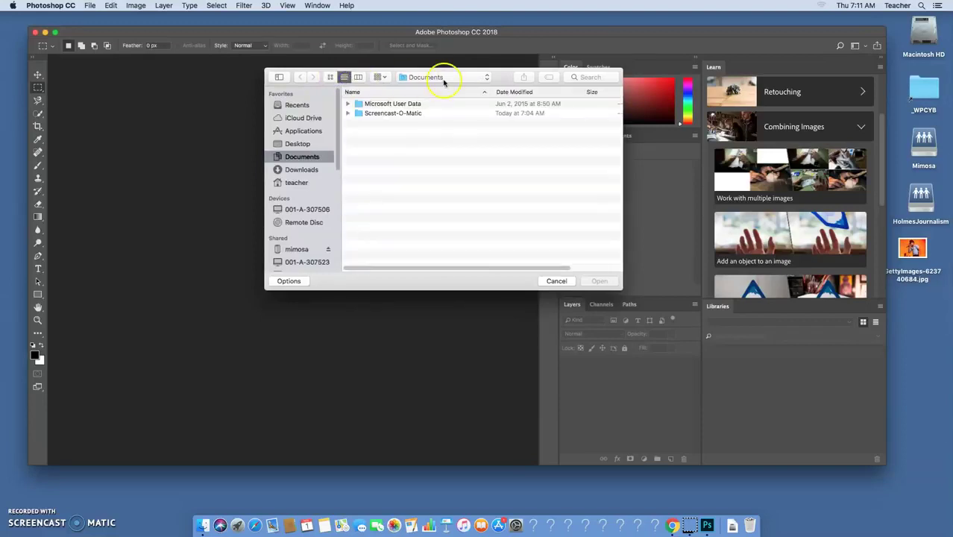
left_click(442, 77)
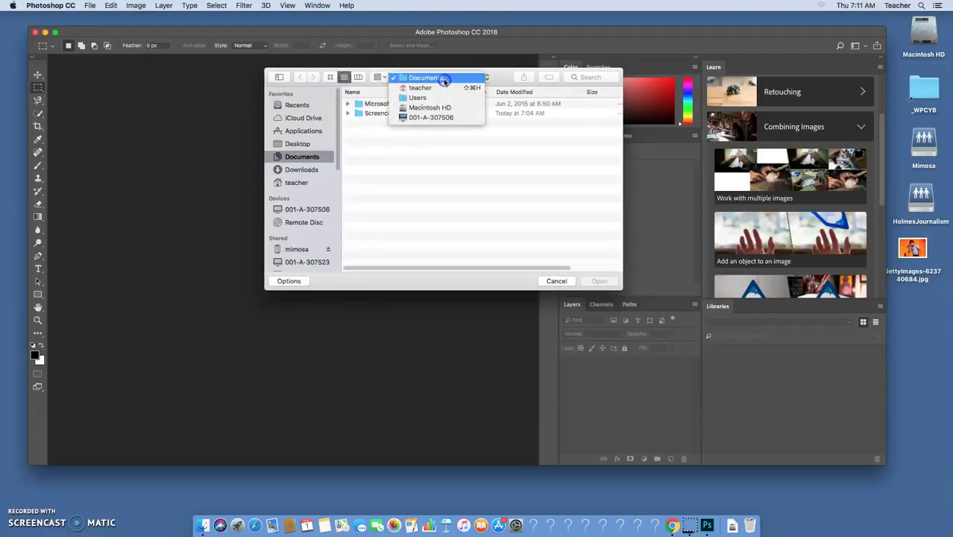
left_click(505, 89)
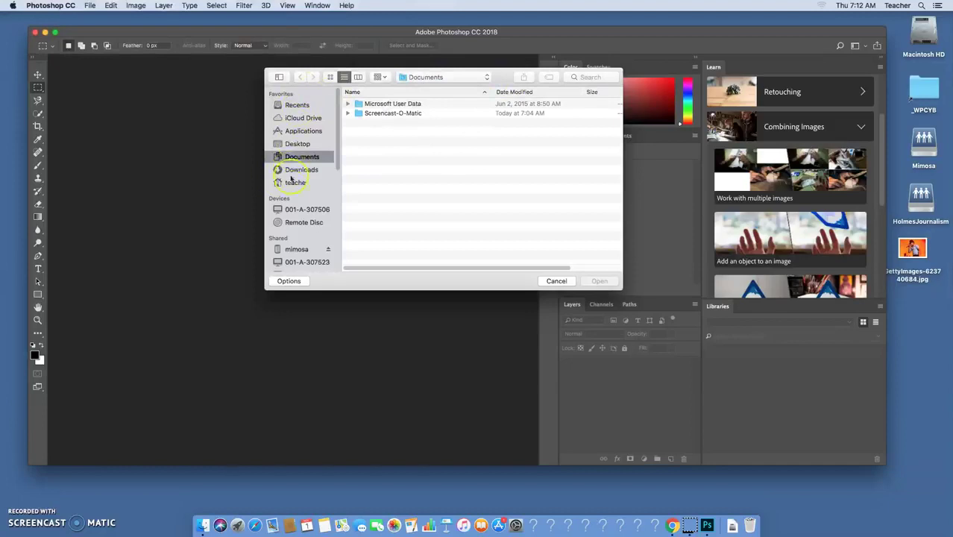
scroll(329, 149, "down", 5)
scroll(322, 137, "up", 3)
scroll(323, 137, "up", 2)
Step: Go to the home Desktop folder and open GettyImages-623740684.jpg
left_click(298, 144)
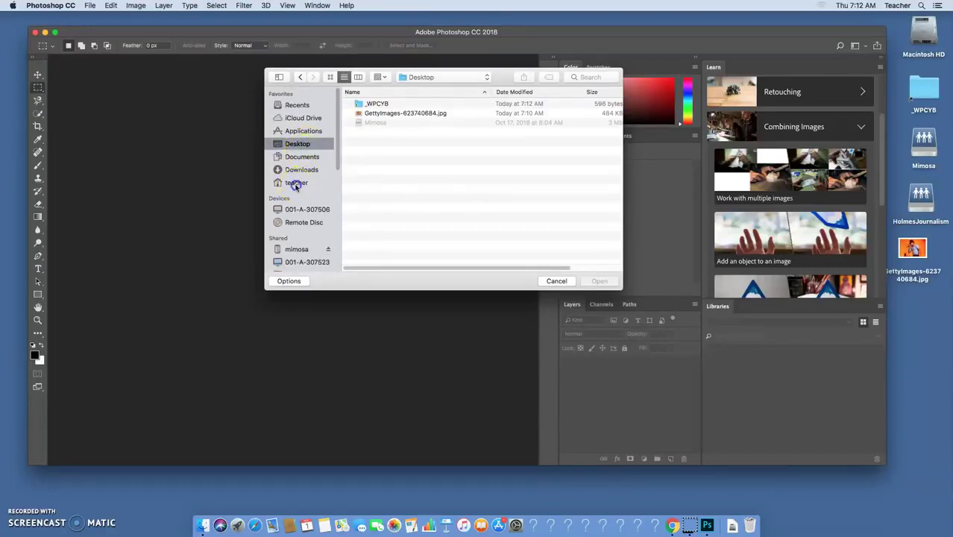
left_click(296, 184)
left_click(377, 114)
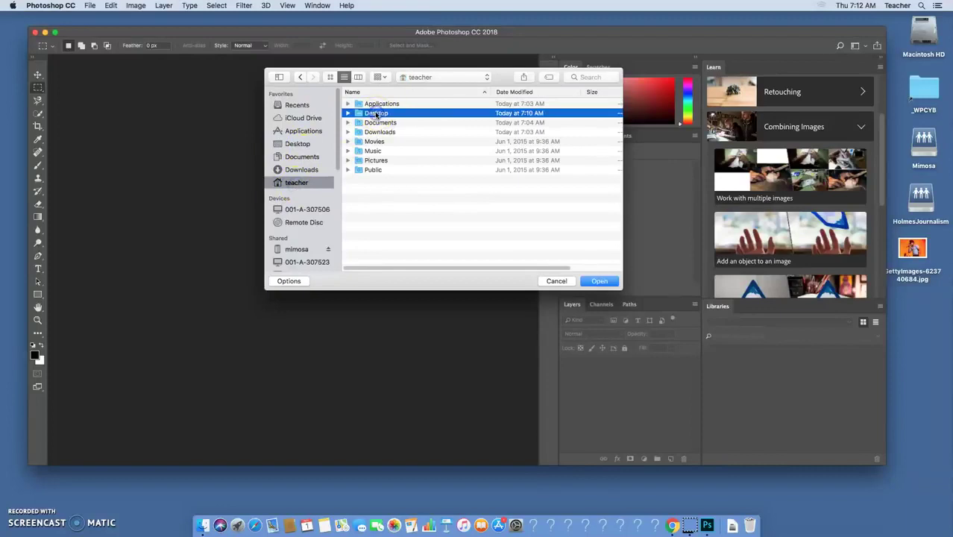
double_click(376, 114)
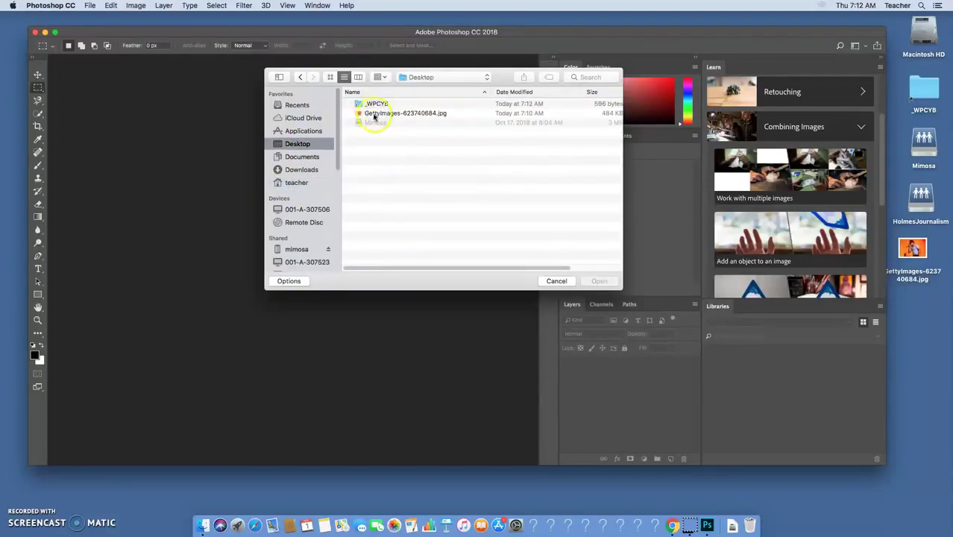
left_click(375, 114)
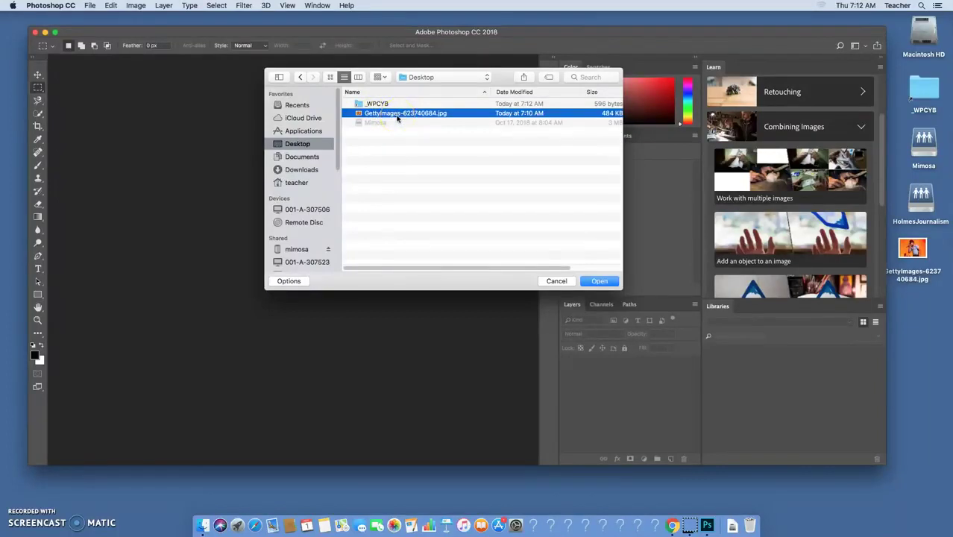
left_click(601, 281)
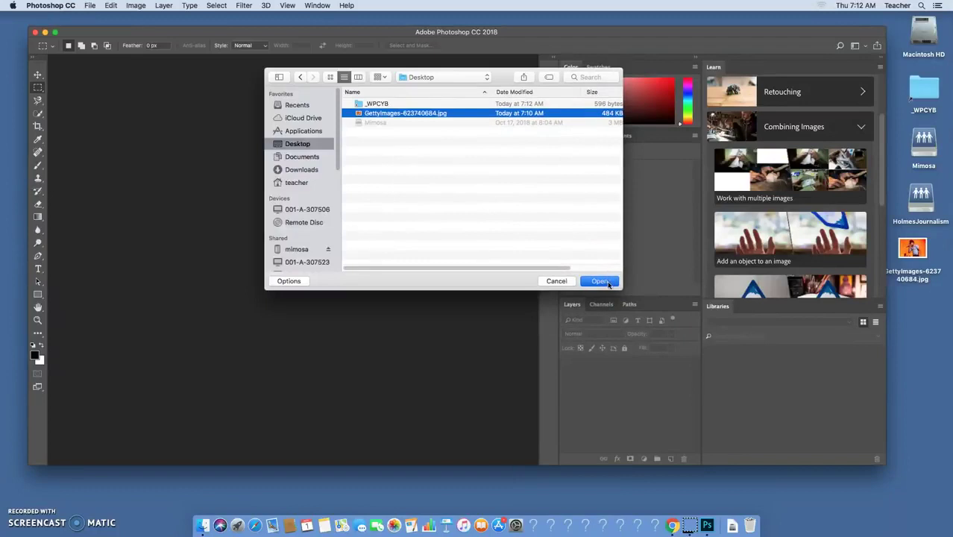
left_click(600, 283)
Step: Marquee-select a rectangle of orange background at top left and content-aware fill it
left_click(373, 183)
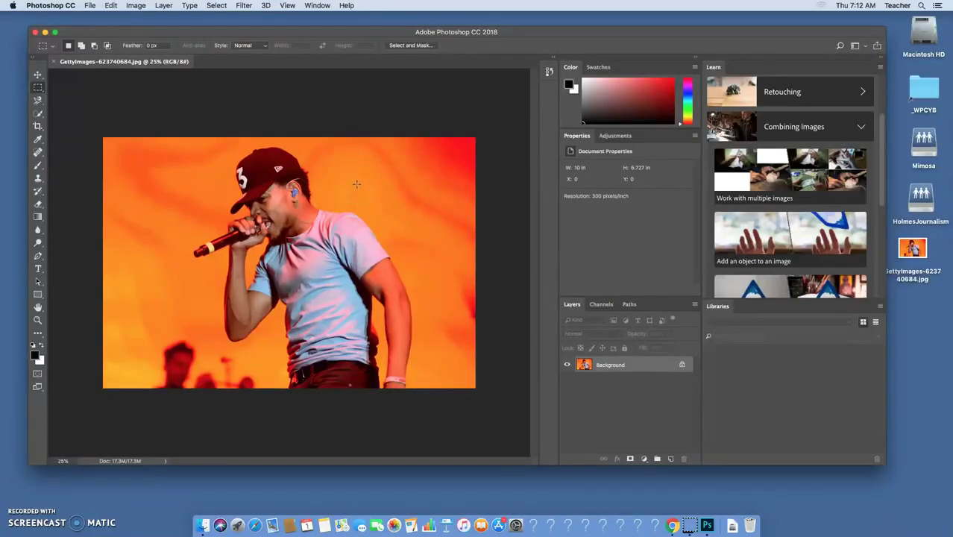
left_click(23, 513)
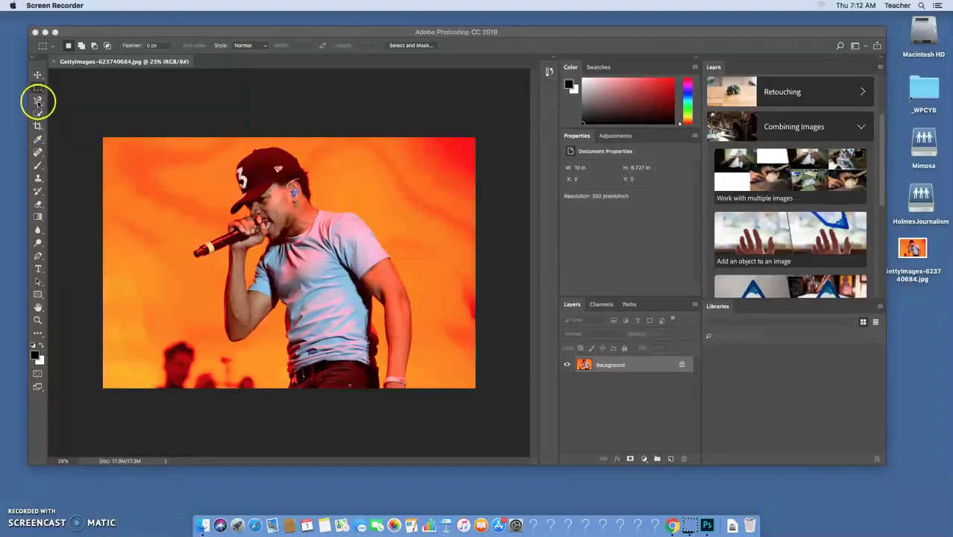
left_click_drag(37, 86, 71, 87)
left_click_drag(117, 137, 167, 209)
key("BackSpace")
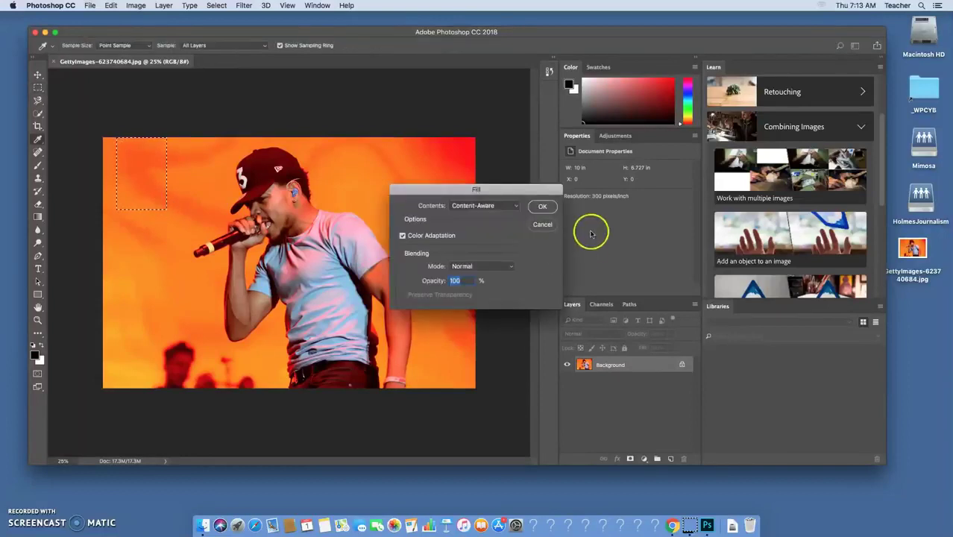
left_click(546, 206)
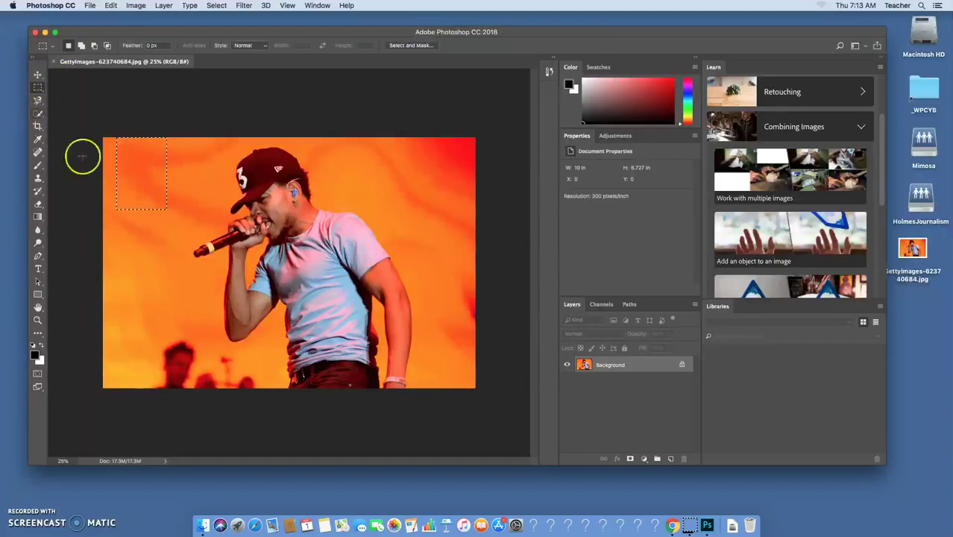
Step: Switch the lasso tool to the Magnetic Lasso using the flyout and Shift+L
left_click(38, 100)
left_click(38, 104)
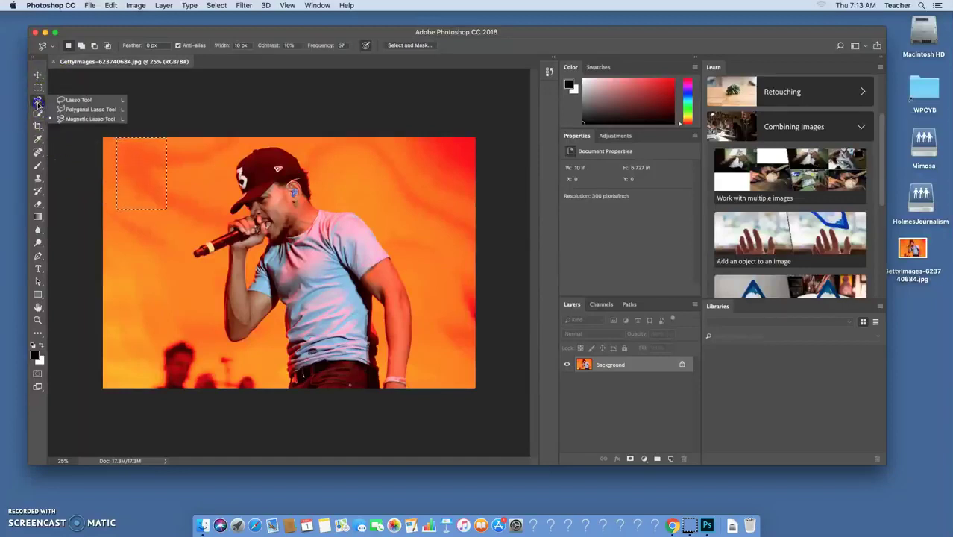
left_click(41, 104)
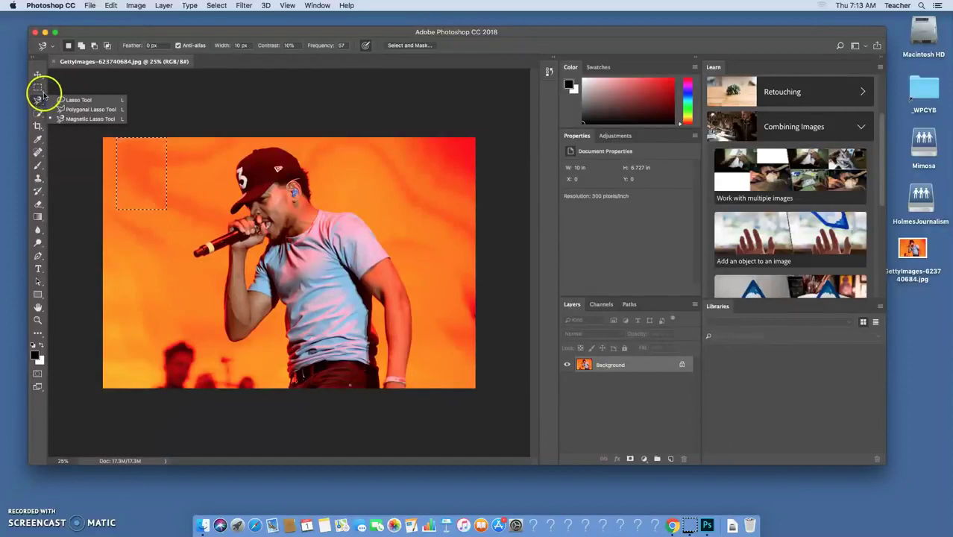
key("shift+l")
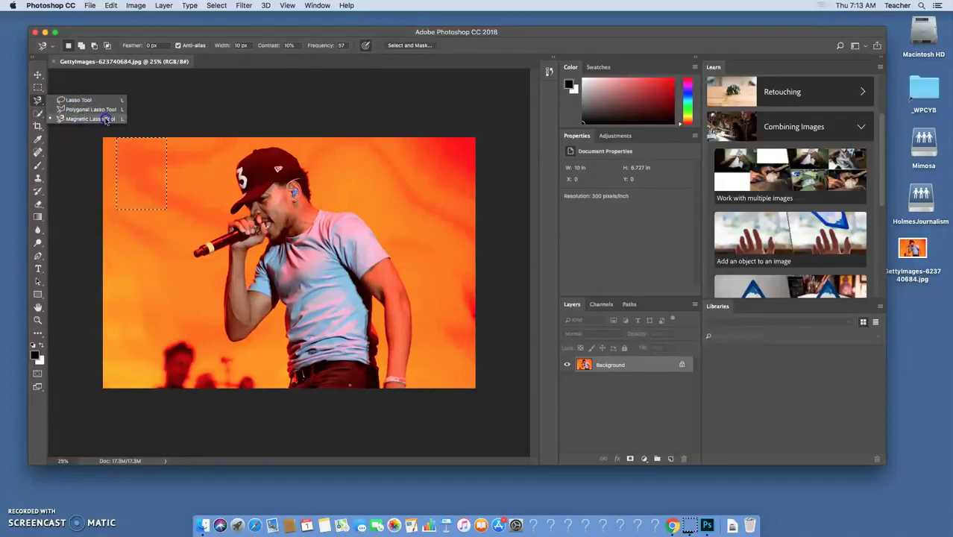
left_click(106, 119)
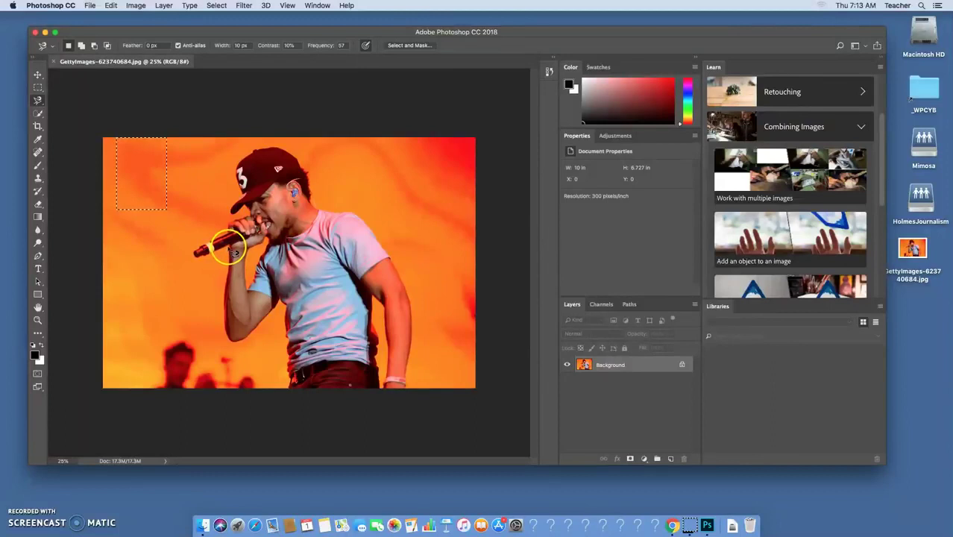
Step: Trace the Magnetic Lasso outline from the microphone down the arm to the photo's bottom edge
left_click(235, 252)
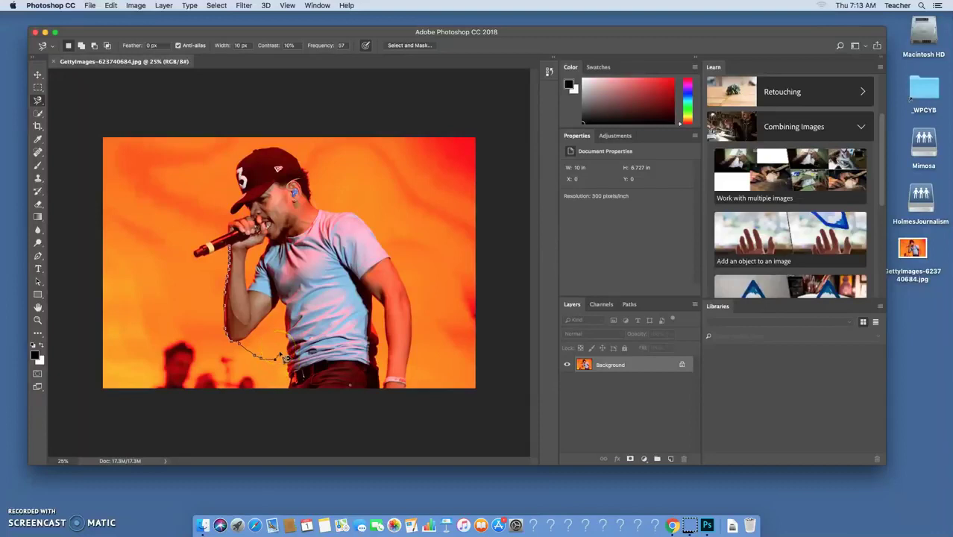
mouse_move(278, 365)
left_mouse_down()
mouse_move(240, 344)
mouse_move(286, 305)
left_mouse_up()
mouse_move(292, 348)
left_mouse_down()
mouse_move(285, 351)
mouse_move(294, 395)
left_mouse_up()
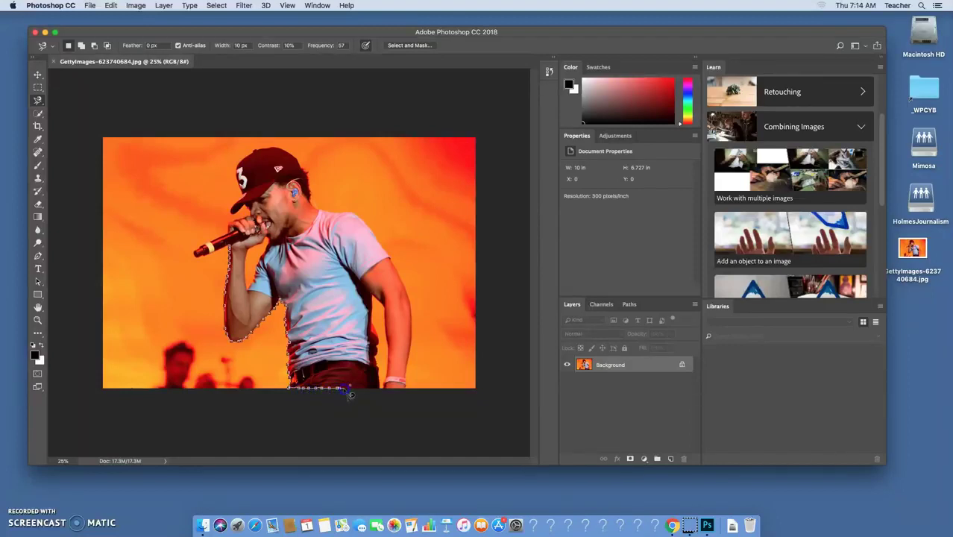
left_click(349, 388)
Step: Continue the lasso outline up the shirt's right edge, along the outer right arm to the neck
mouse_move(379, 326)
left_mouse_down()
mouse_move(377, 292)
mouse_move(389, 311)
mouse_move(390, 393)
left_mouse_up()
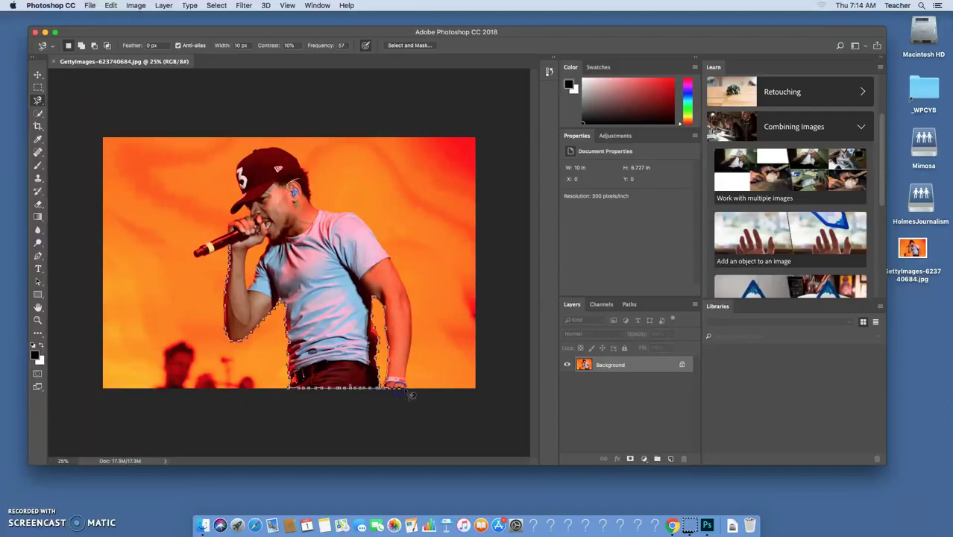
mouse_move(416, 391)
left_mouse_down()
mouse_move(411, 309)
mouse_move(370, 234)
left_mouse_up()
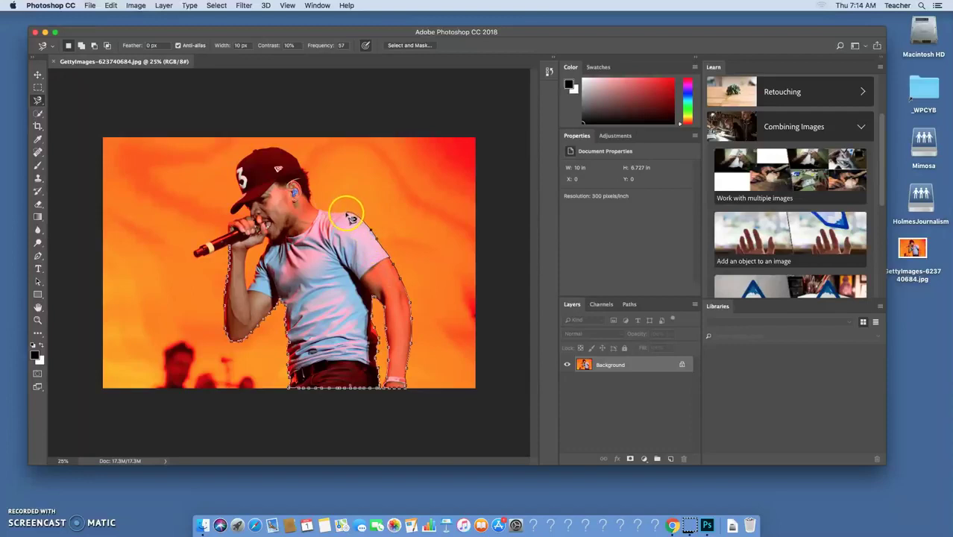
mouse_move(351, 218)
left_mouse_down()
mouse_move(316, 201)
mouse_move(313, 177)
mouse_move(316, 207)
left_mouse_up()
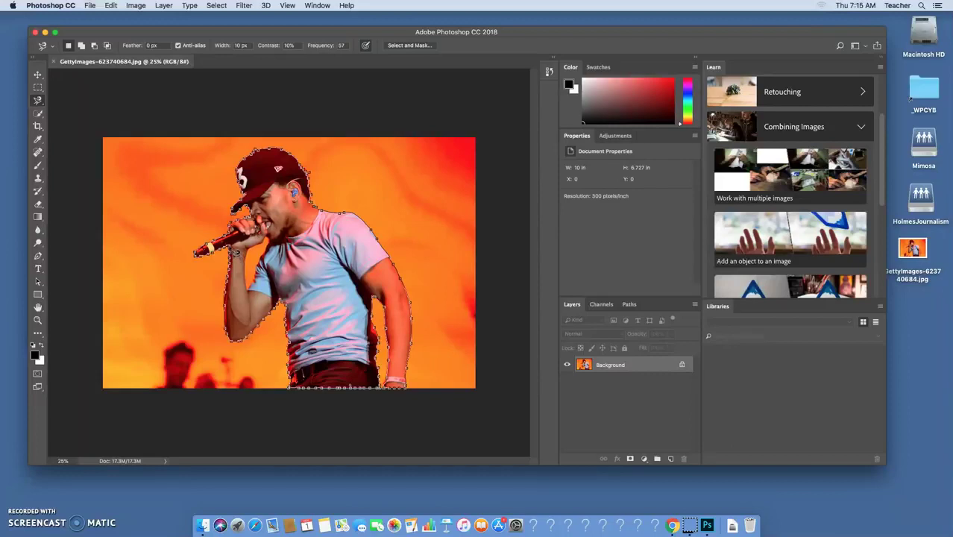
Step: Close the lasso outline into a selection and cut the performer out with Edit > Cut
left_click(234, 251)
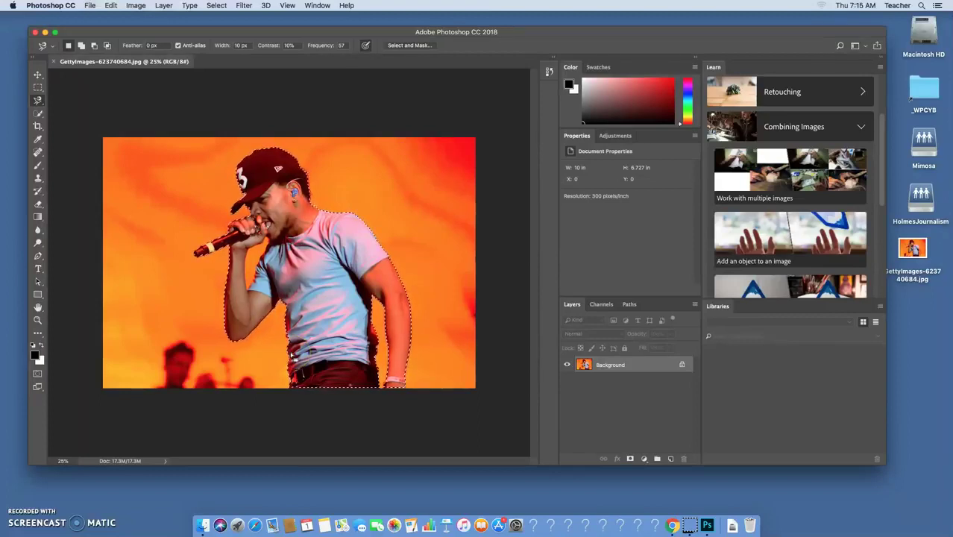
left_click(112, 5)
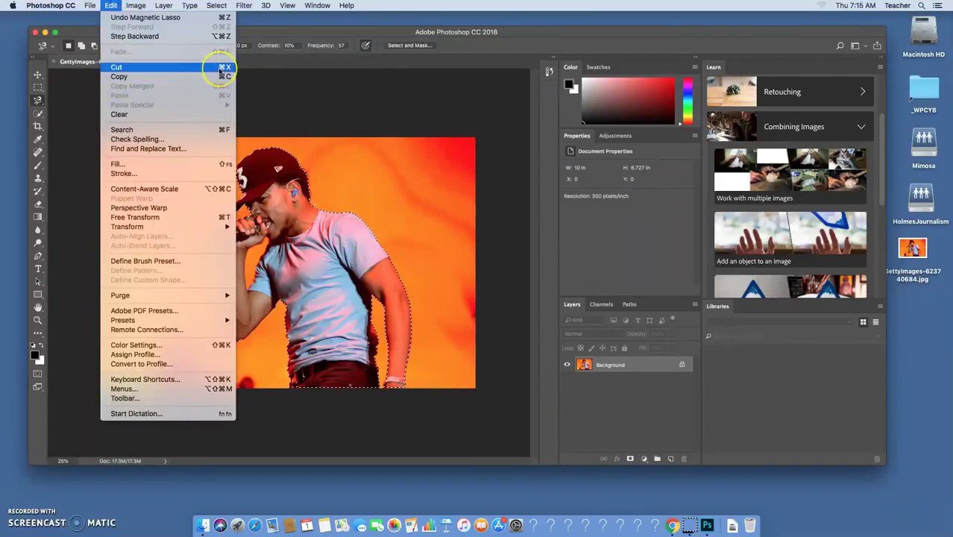
left_click(159, 68)
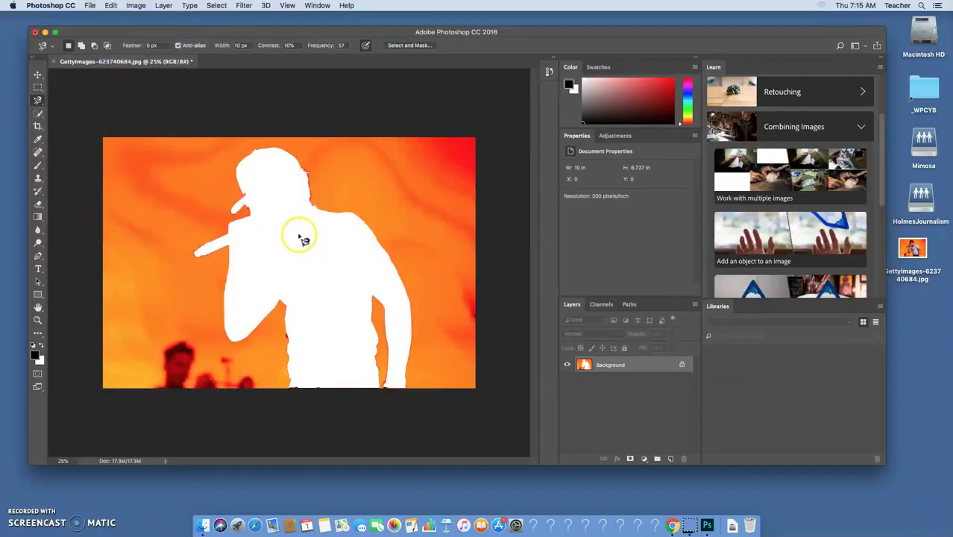
left_click(28, 515)
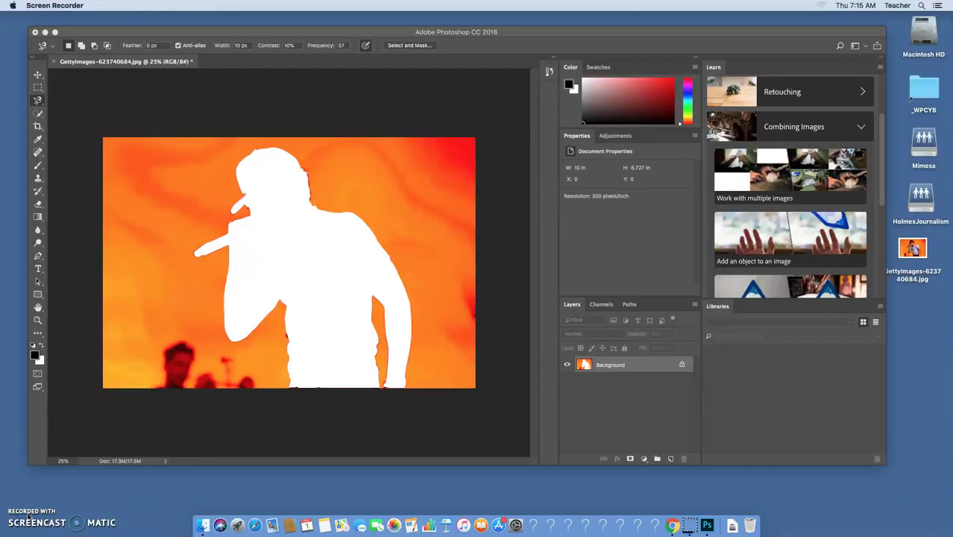
left_click(42, 438)
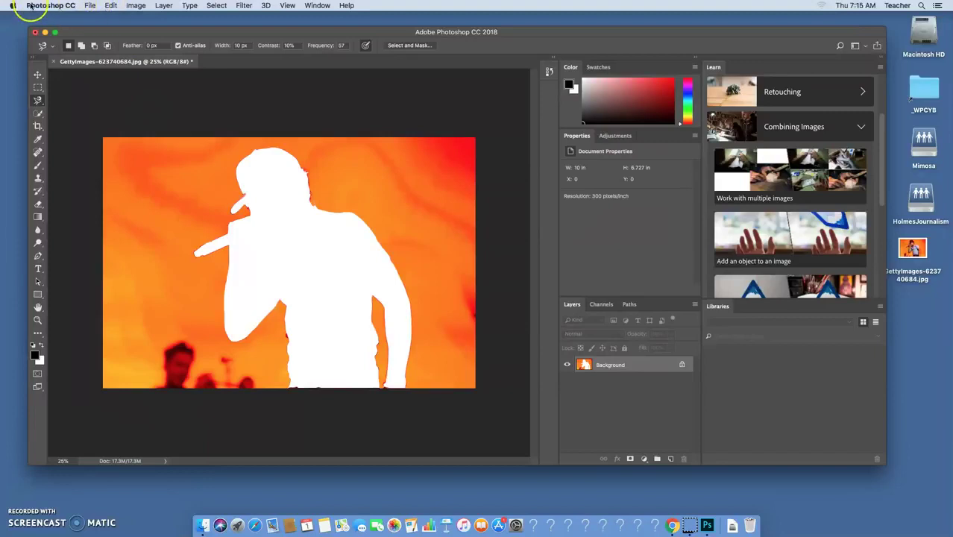
Step: Start a new document with Cmd+N, using the 1753 × 1936 px, 300 ppi clipboard preset
left_click(90, 6)
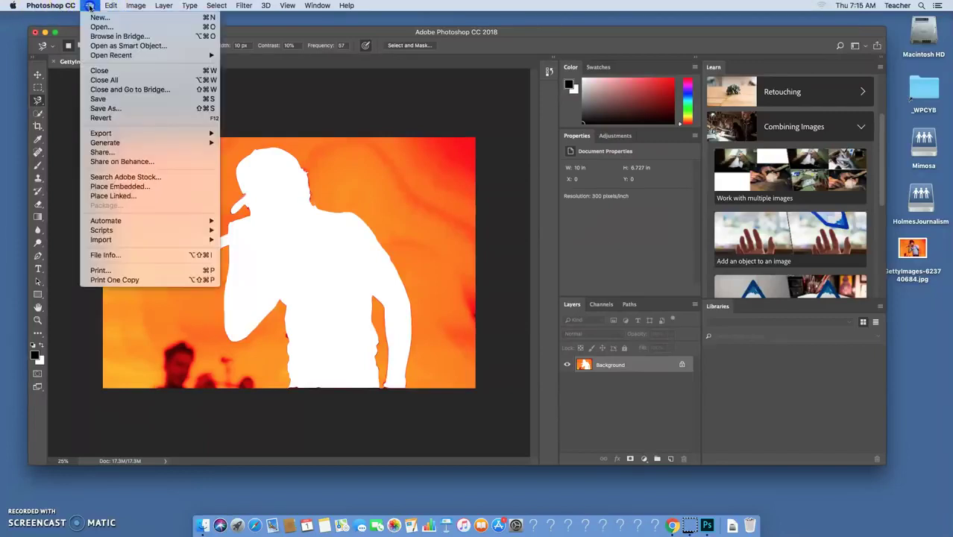
key("Escape")
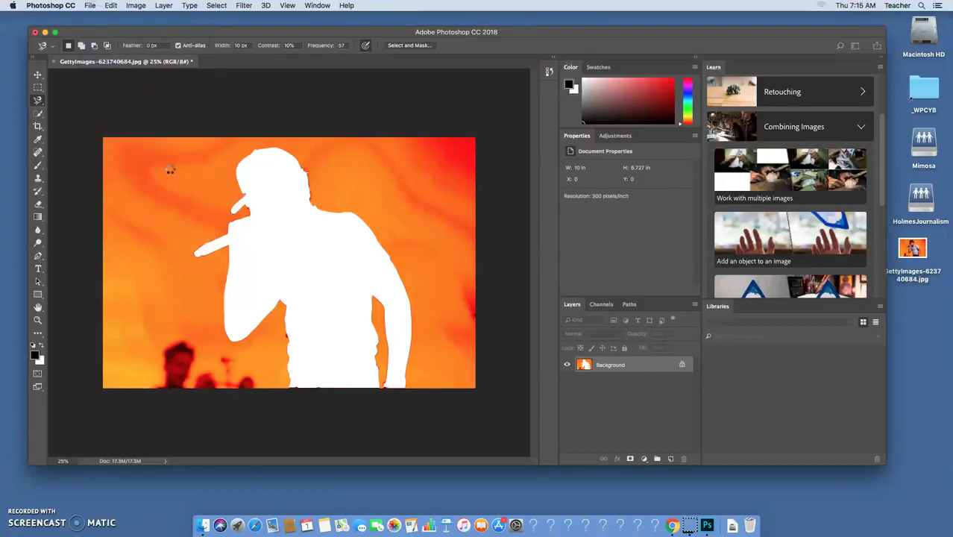
key("super+n")
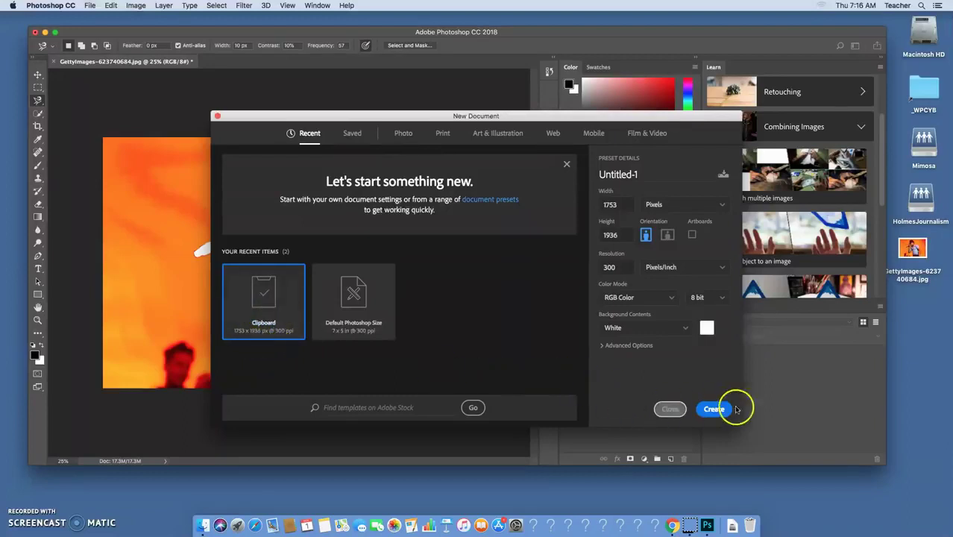
Step: Create the clipboard-sized document, add a transparent Layer 1 and delete the white Layer 0
left_click(714, 409)
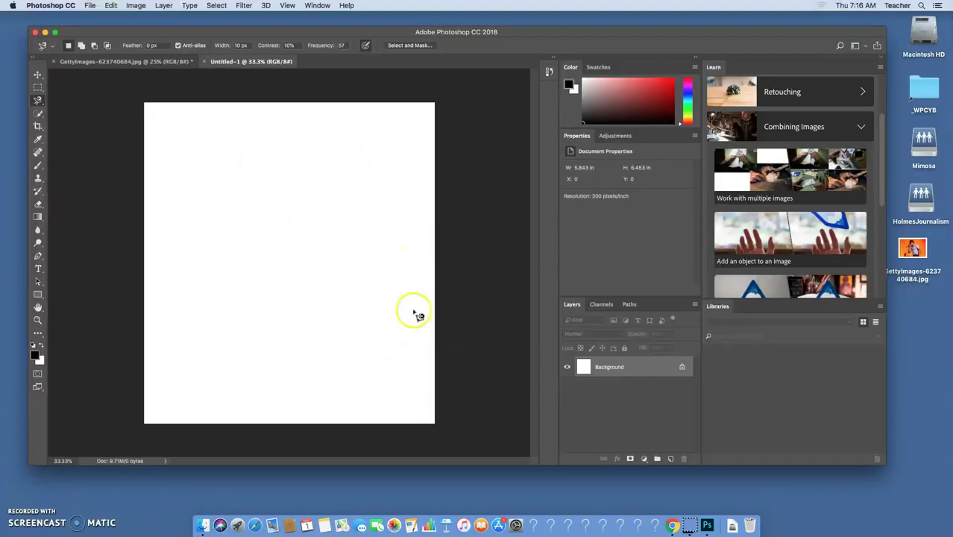
left_click(682, 366)
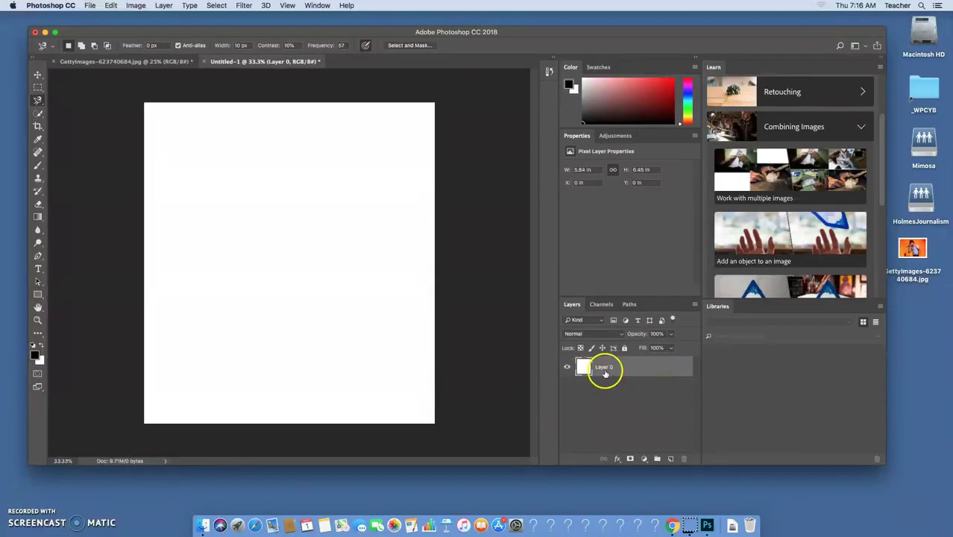
left_click(168, 7)
mouse_move(179, 17)
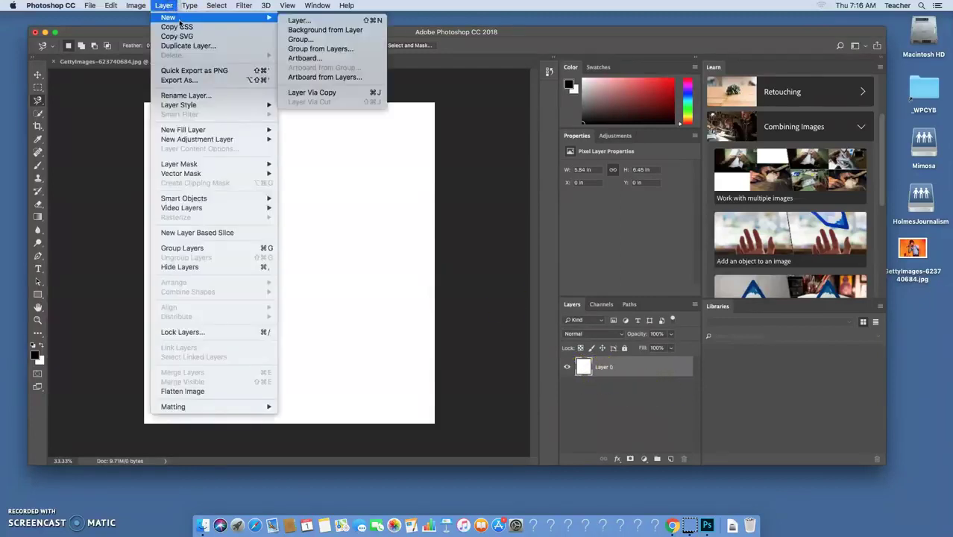
left_click(299, 20)
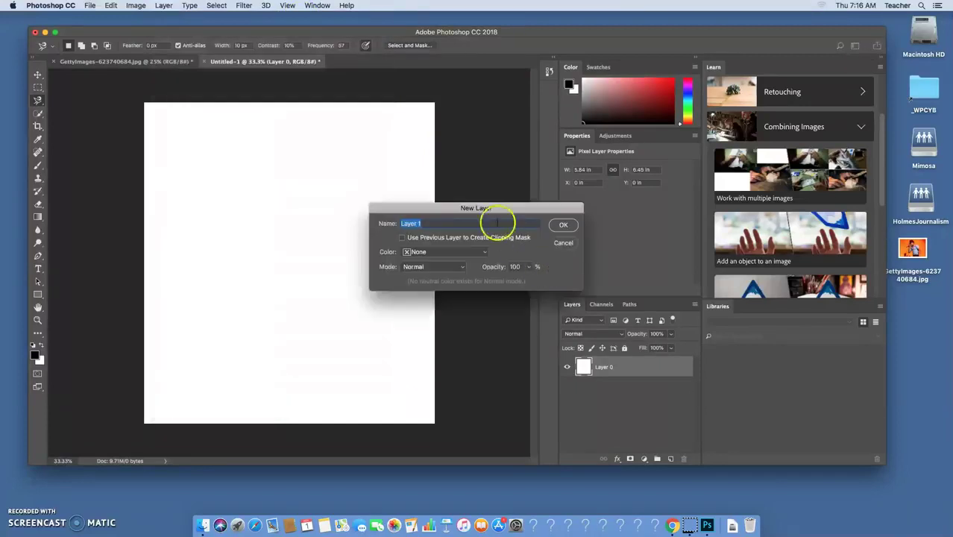
left_click(568, 227)
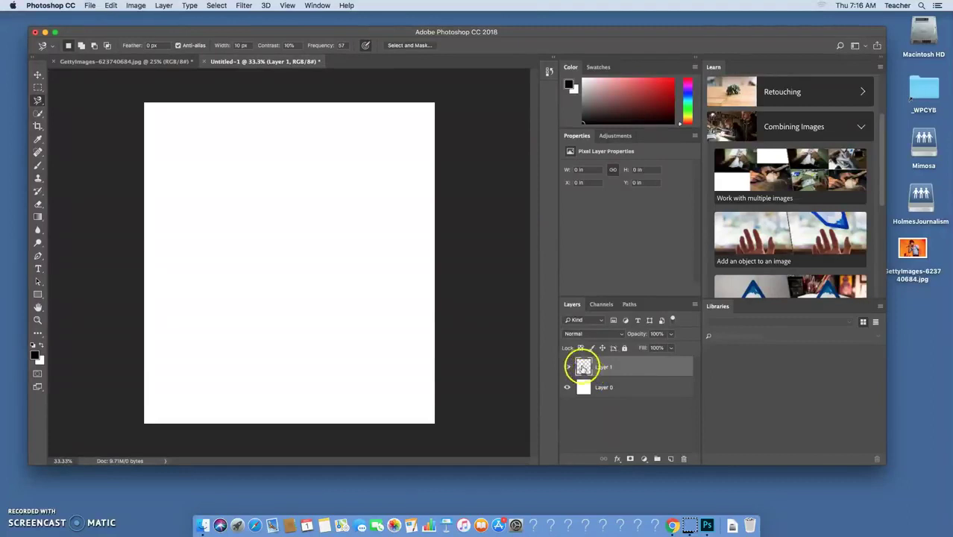
left_click(584, 394)
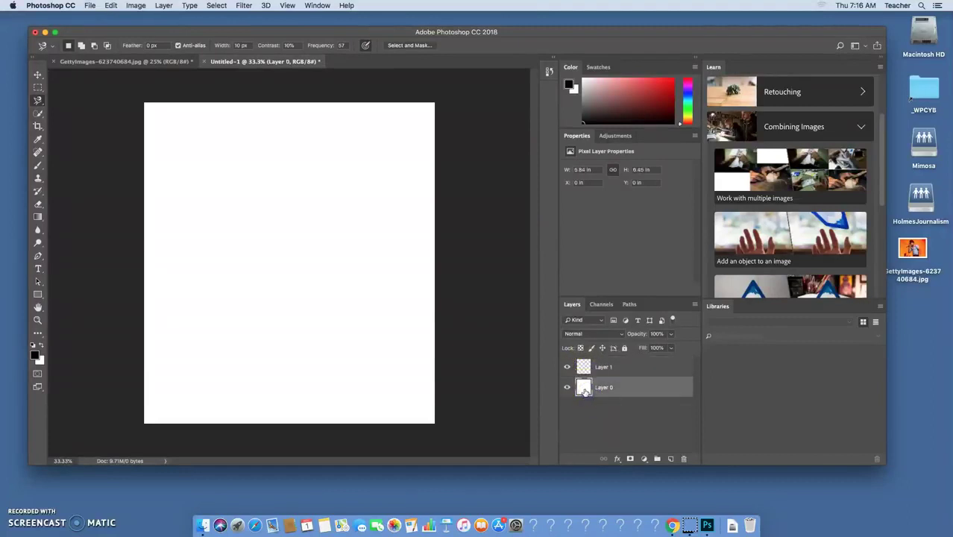
left_click_drag(585, 389, 684, 459)
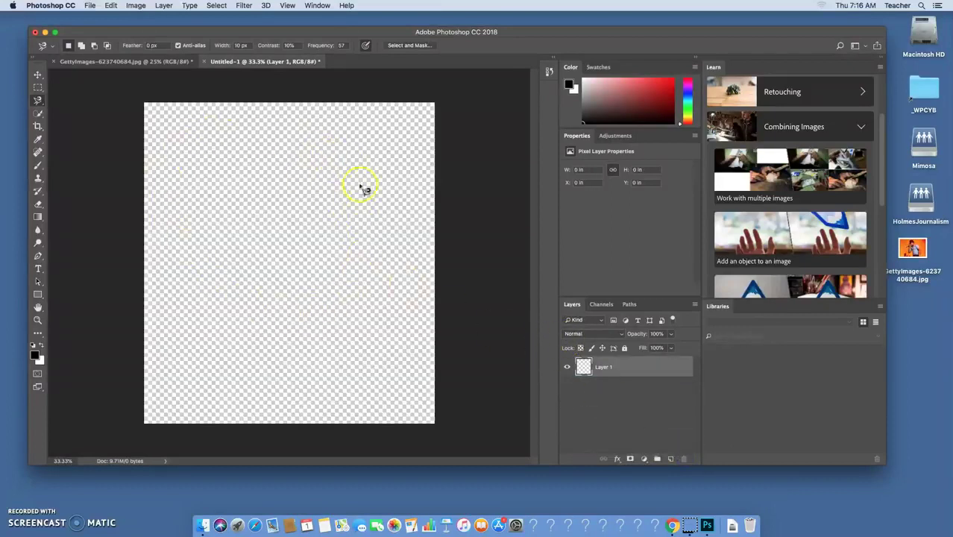
Step: Paste the performer cutout onto Layer 1 and delete the leftover orange patch beside his arm
left_click(110, 6)
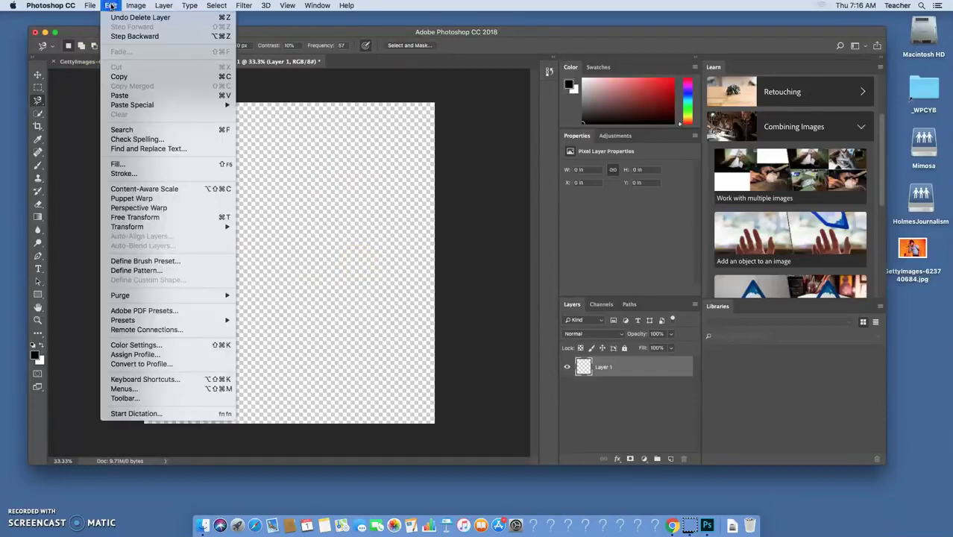
left_click(140, 96)
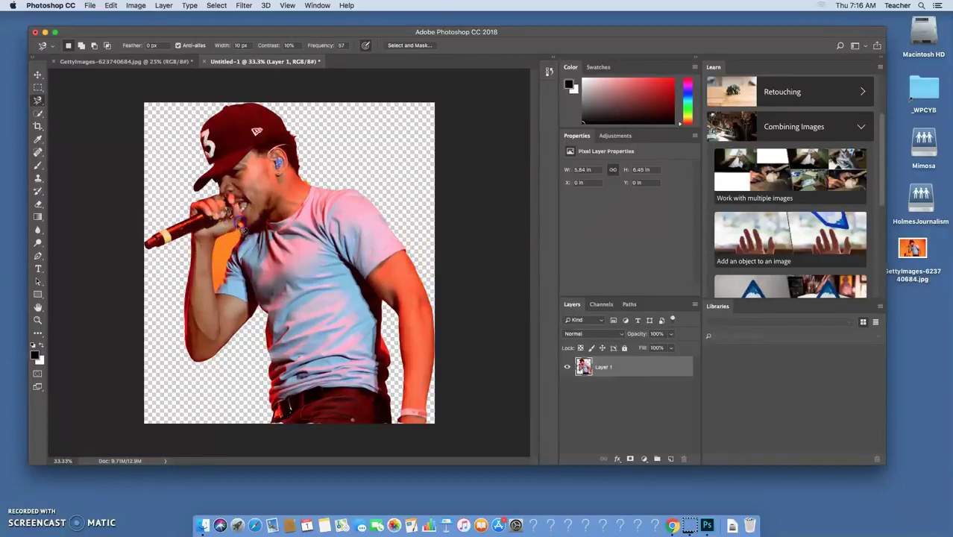
mouse_move(218, 255)
left_mouse_down()
mouse_move(218, 291)
mouse_move(222, 263)
mouse_move(246, 231)
mouse_move(241, 216)
mouse_move(262, 267)
left_mouse_up()
key("Delete")
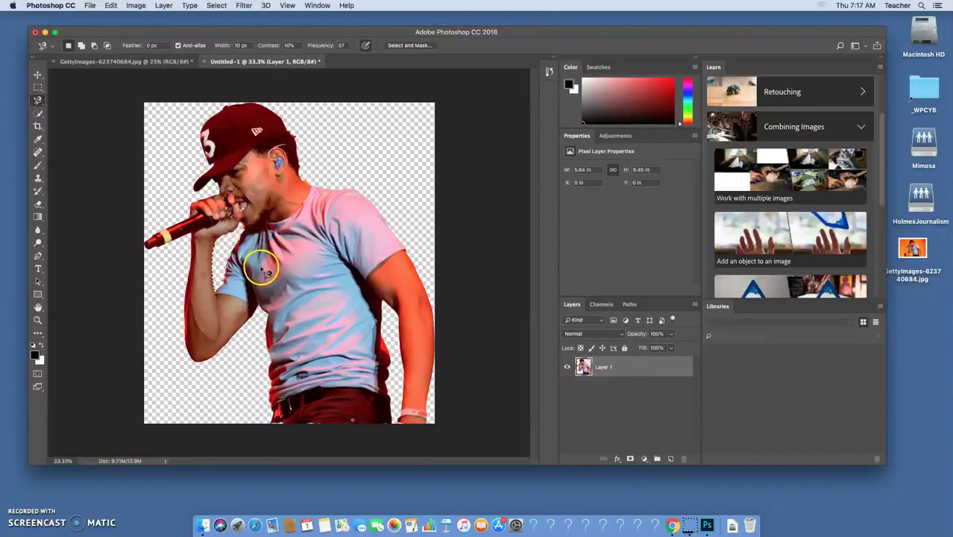
left_click(38, 88)
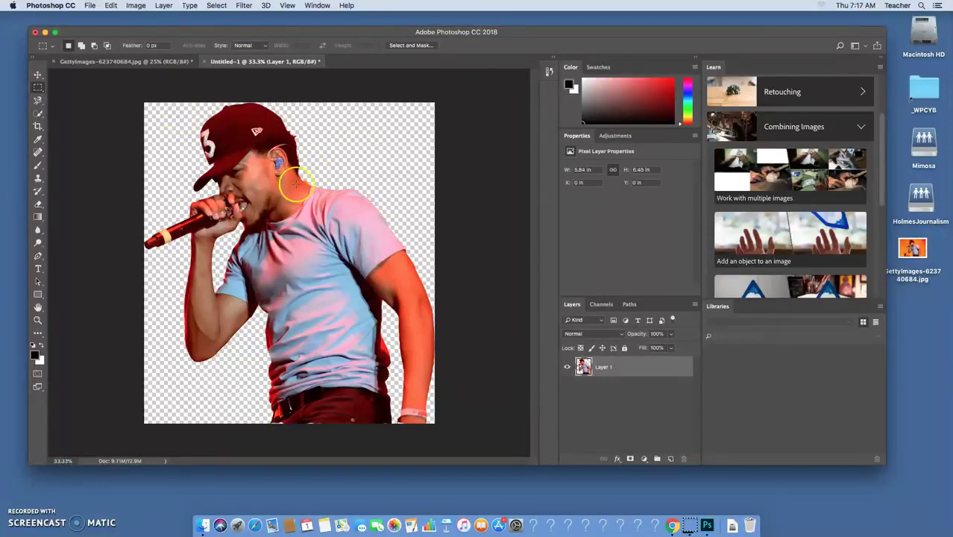
Step: Open File > Save As and expand the dialog to browse locations
left_click(90, 5)
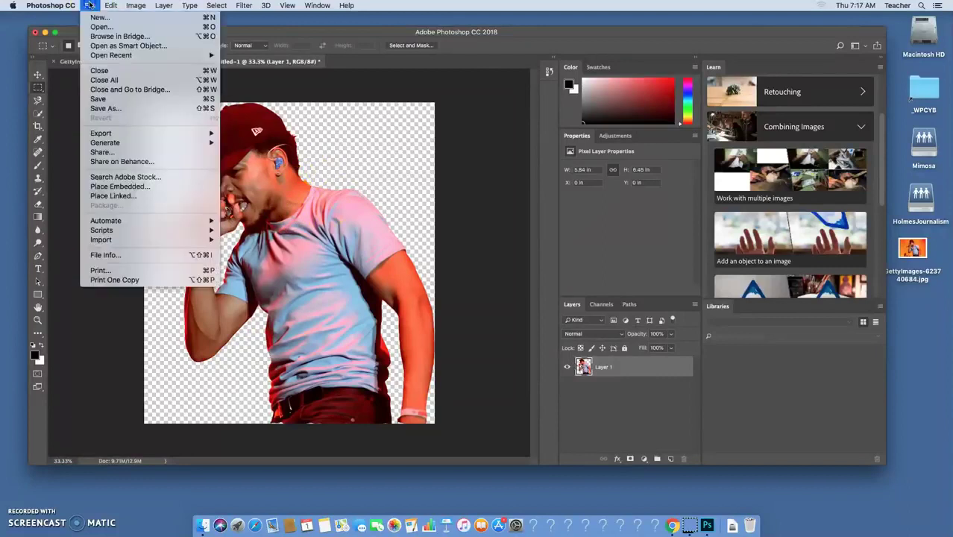
left_click(120, 108)
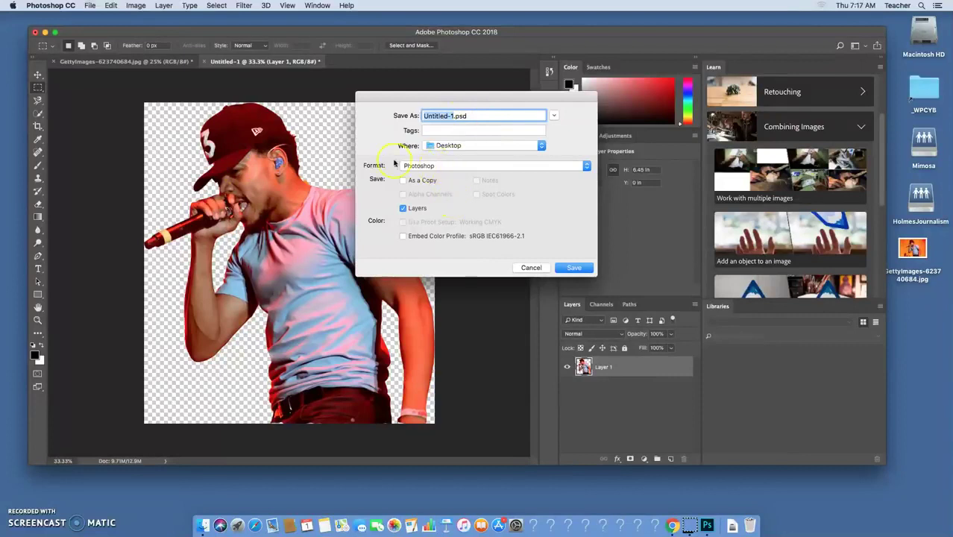
left_click(555, 117)
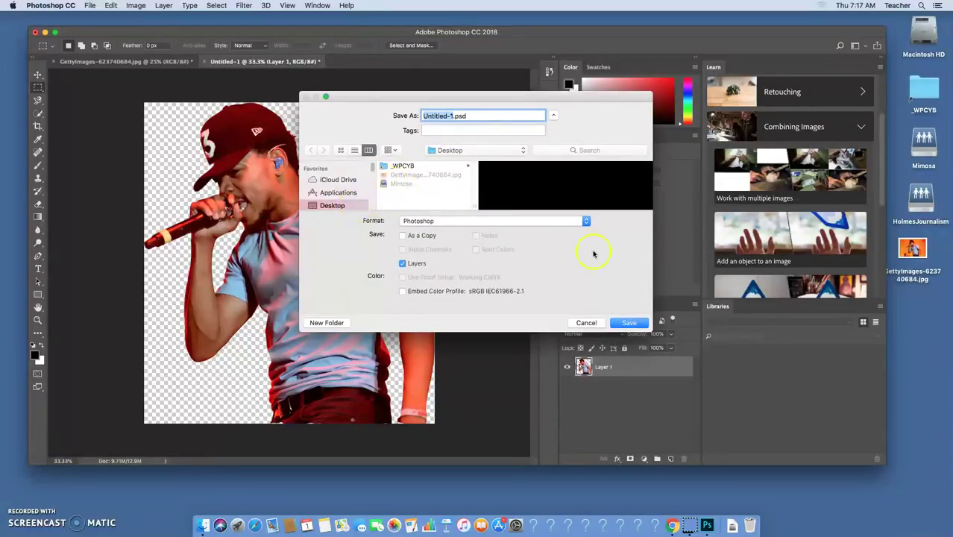
left_click_drag(658, 328, 767, 471)
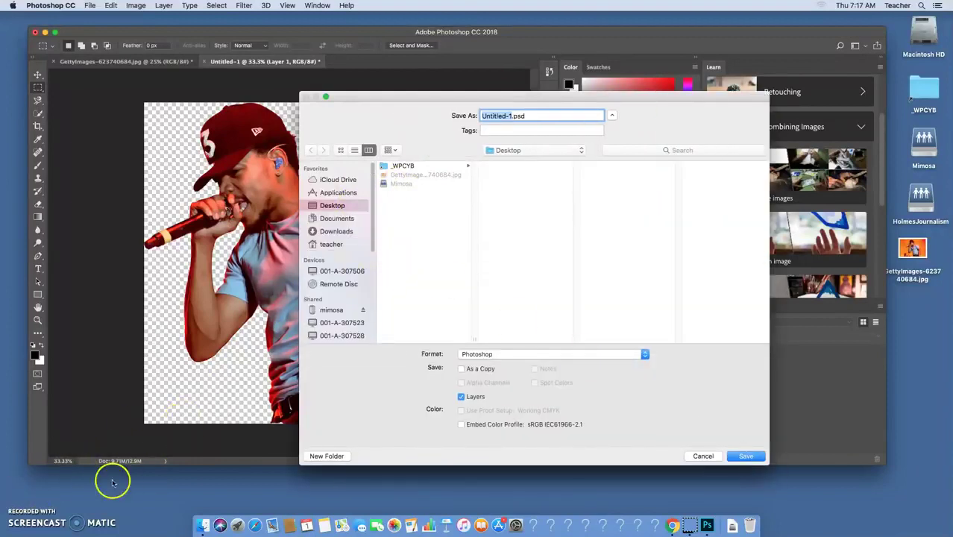
left_click(30, 510)
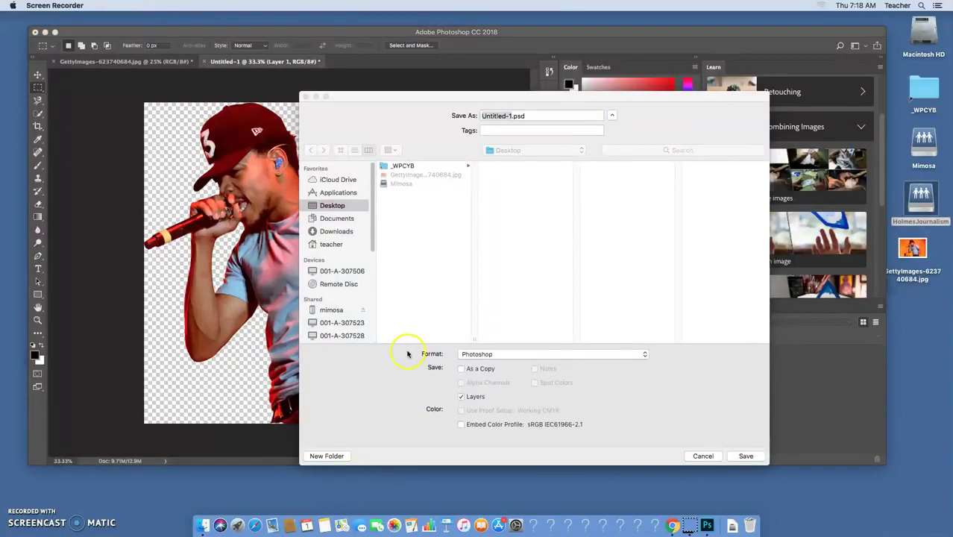
left_click(341, 312)
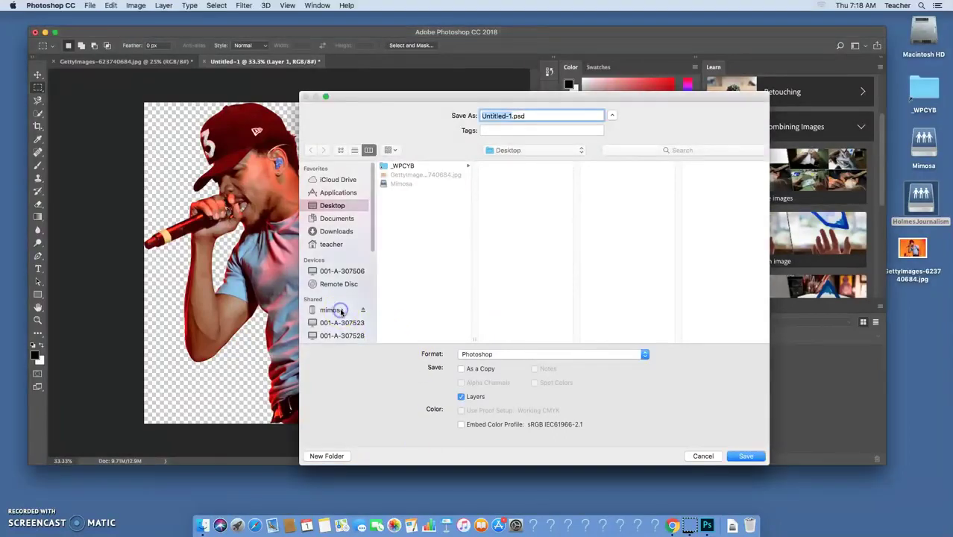
Step: Choose mimosa > HolmesJournalism > 5th Period as the save location
left_click(341, 312)
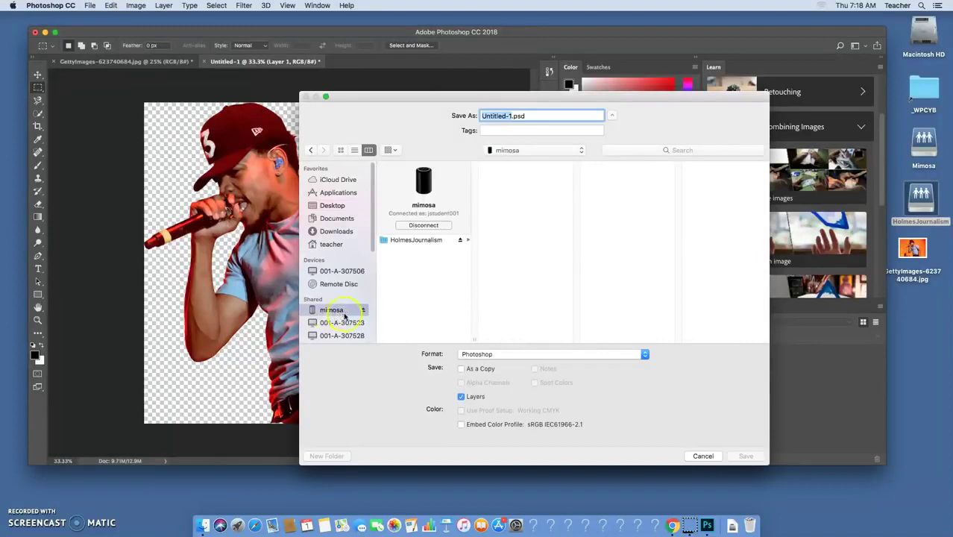
left_click(418, 240)
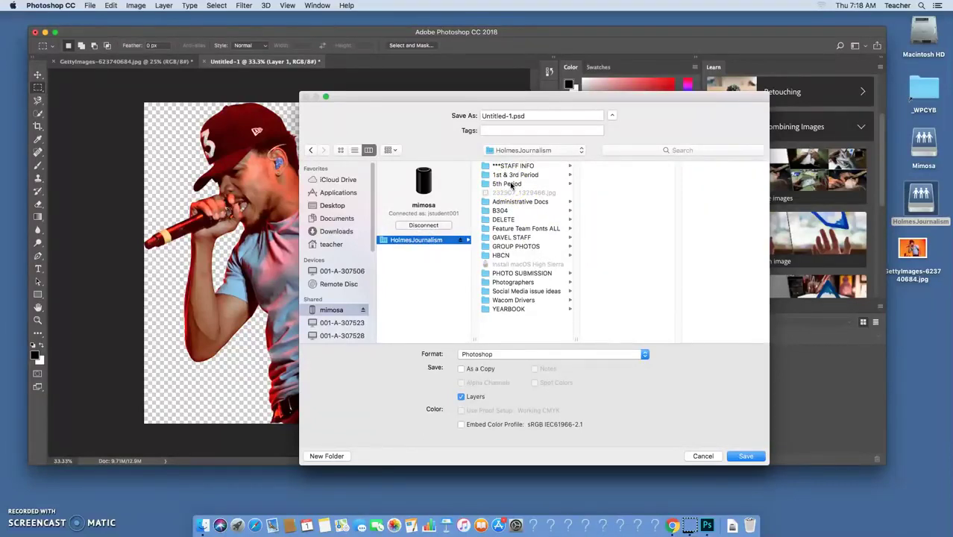
left_click(510, 184)
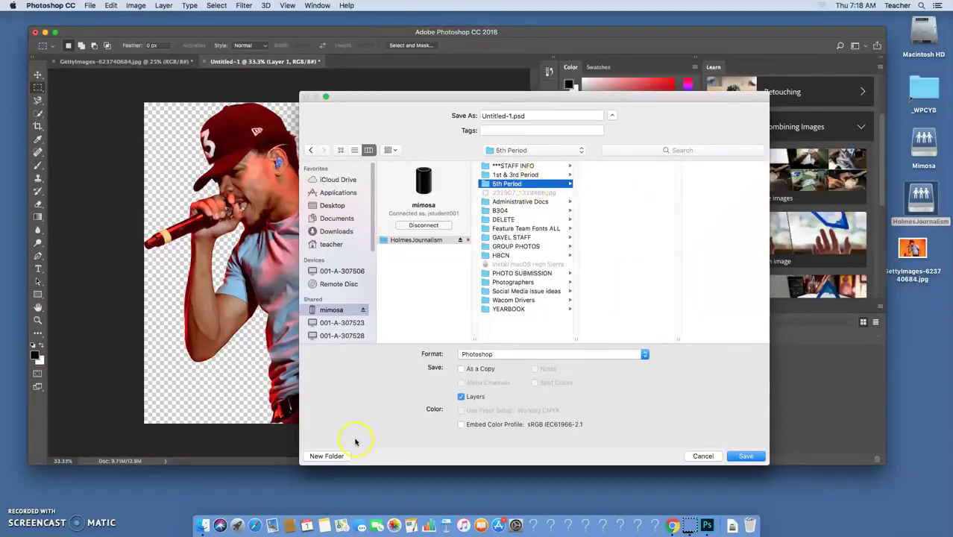
Step: Create a new folder named after the student inside 5th Period
left_click(328, 456)
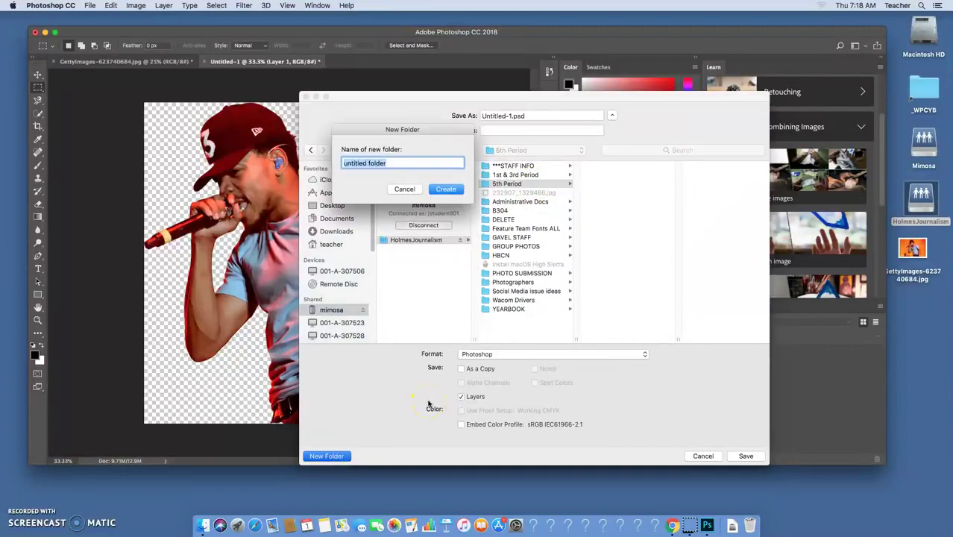
type("Singleton")
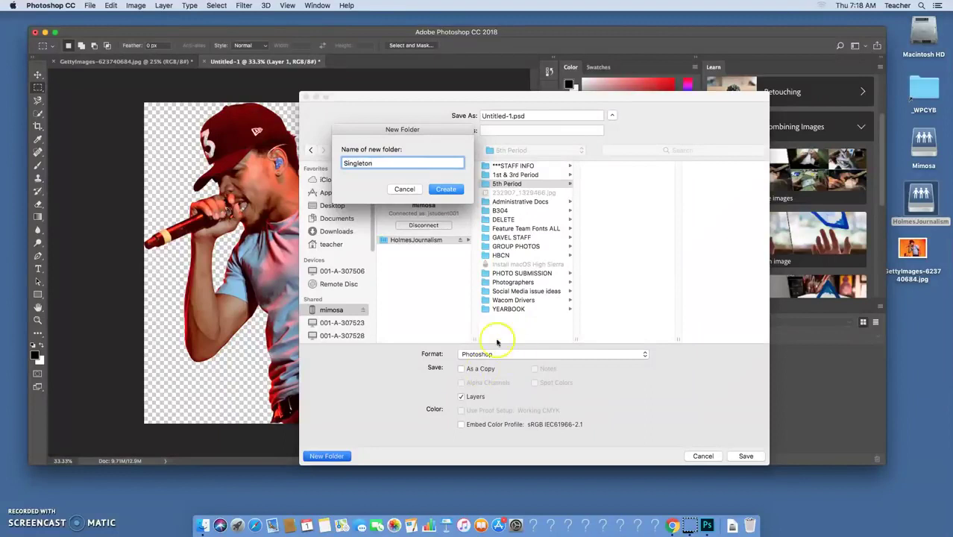
left_click(351, 167)
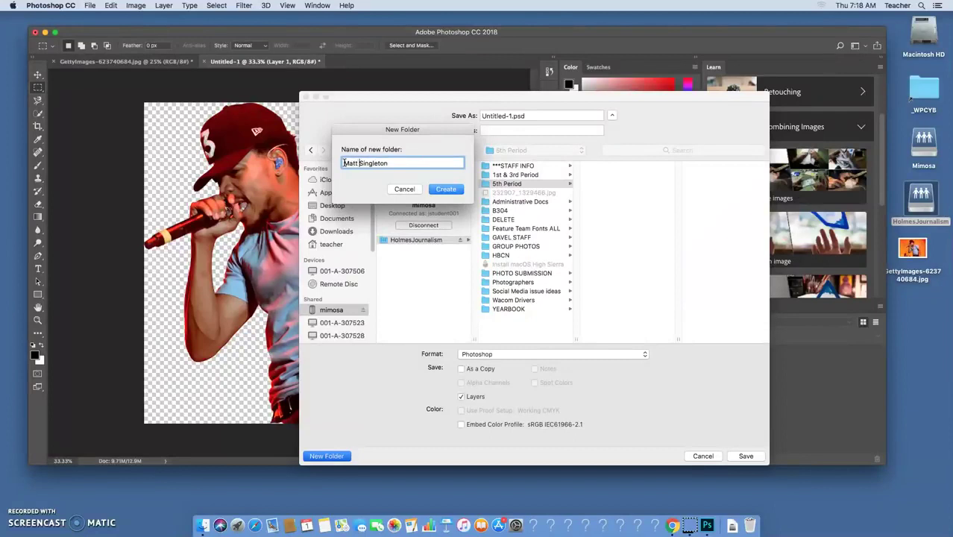
left_click(446, 189)
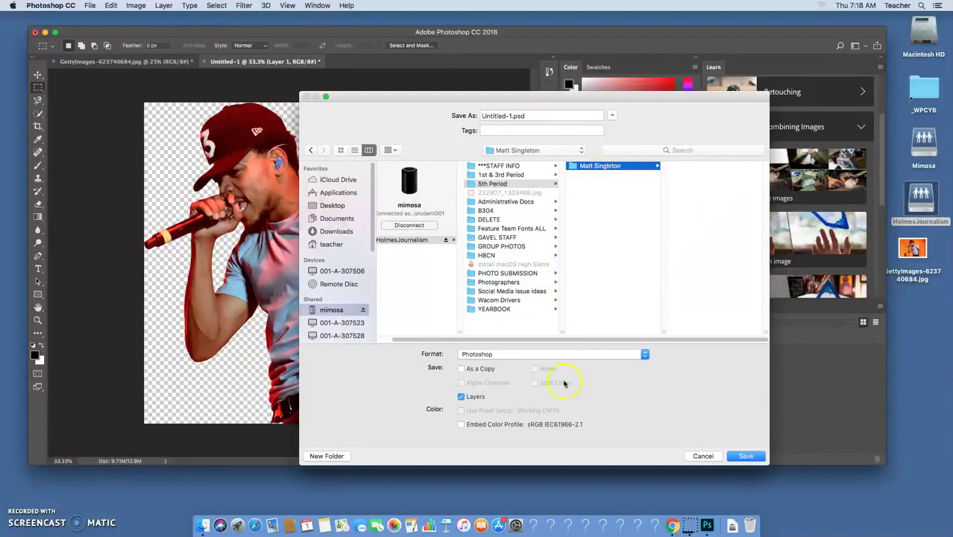
Step: Save the document as ChanceCutOut.psd, accepting the Photoshop Format Options
left_click_drag(531, 116, 482, 115)
type("ChanceCutOu")
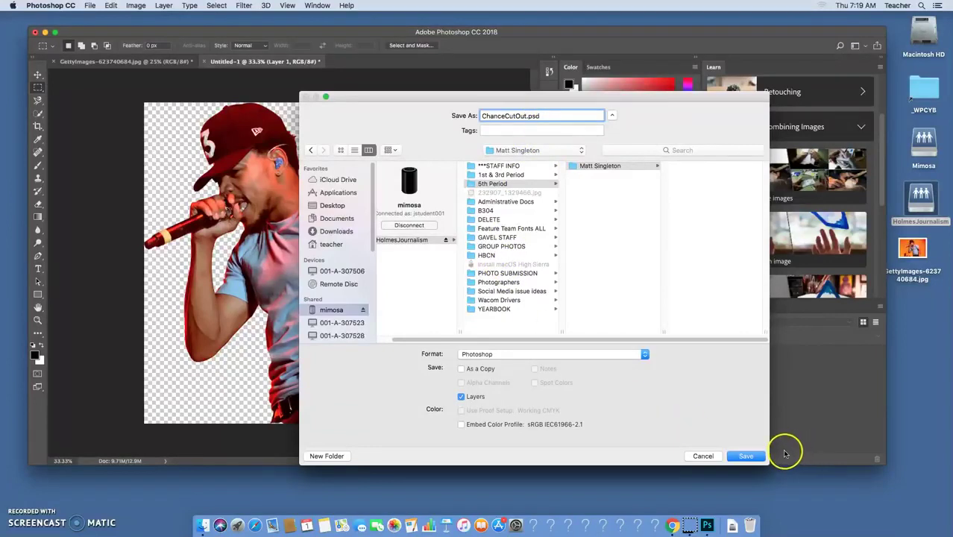
left_click(752, 456)
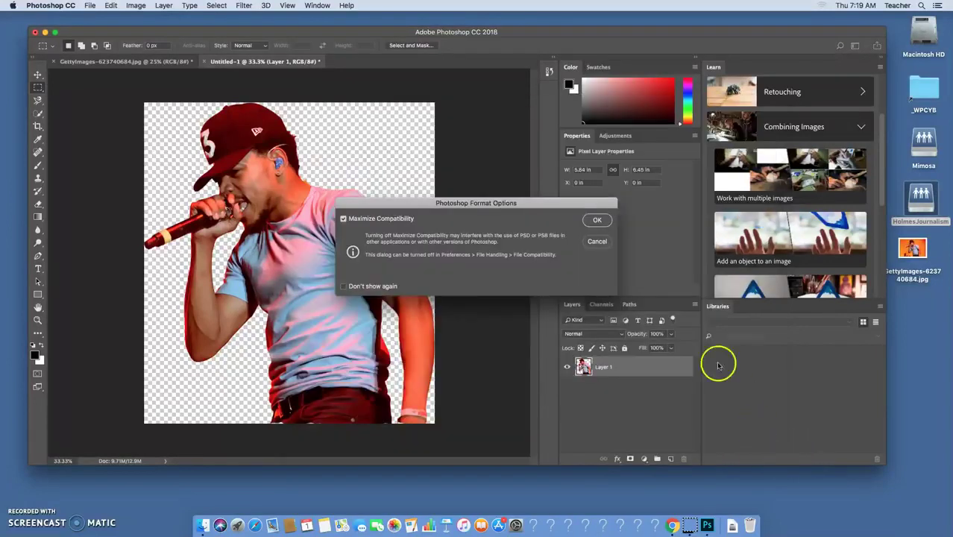
left_click(599, 221)
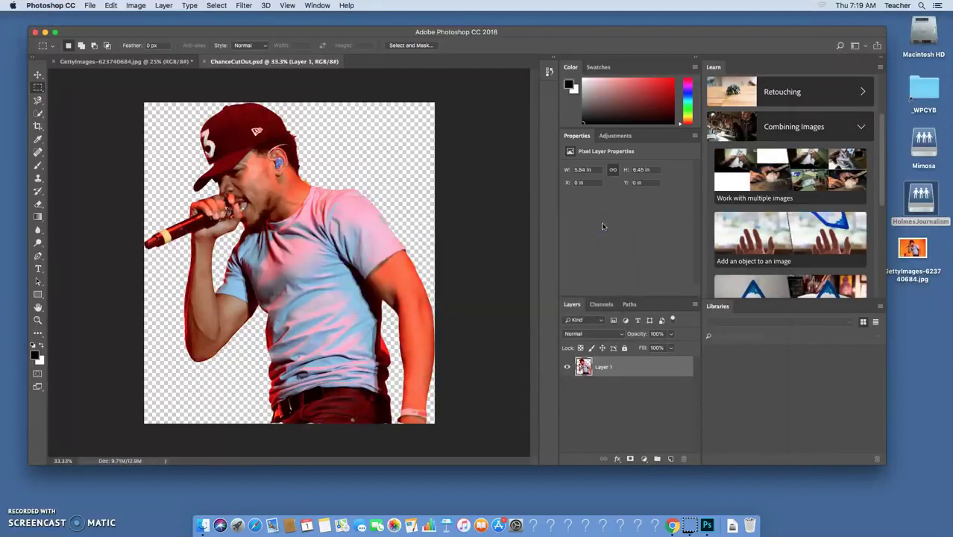
double_click(920, 196)
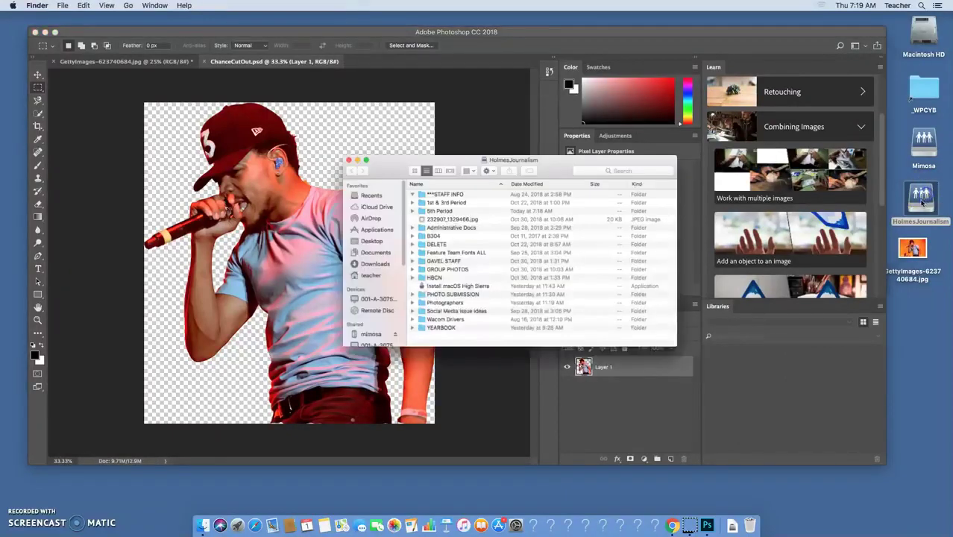
double_click(364, 214)
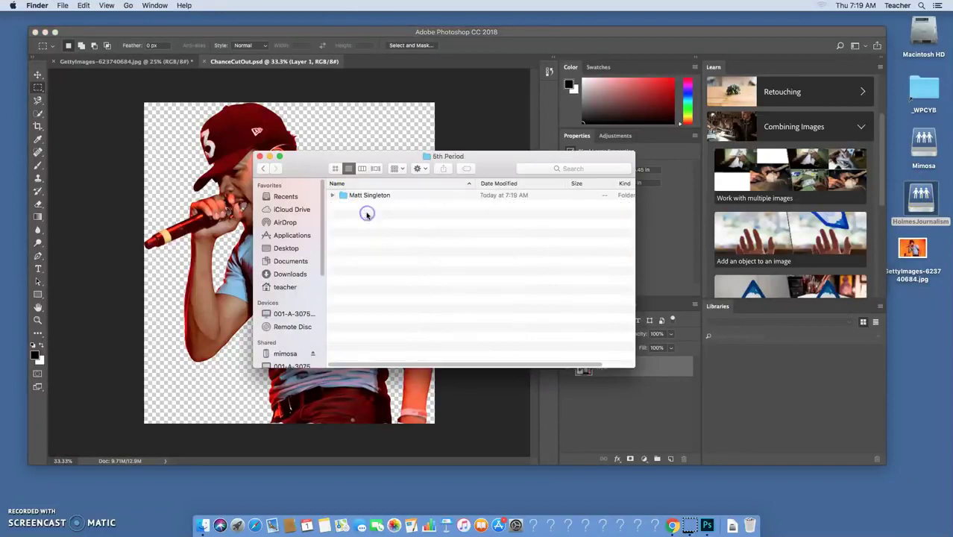
double_click(367, 195)
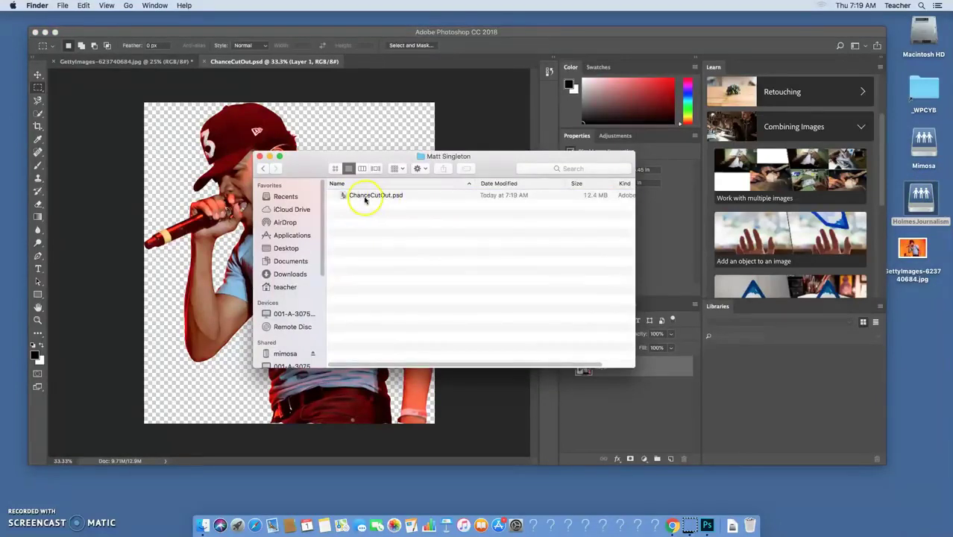
left_click(260, 156)
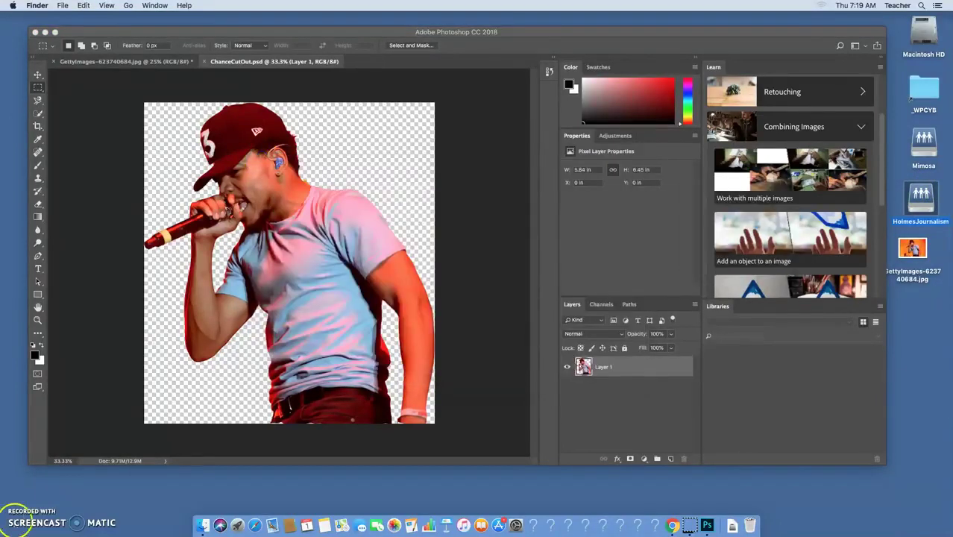